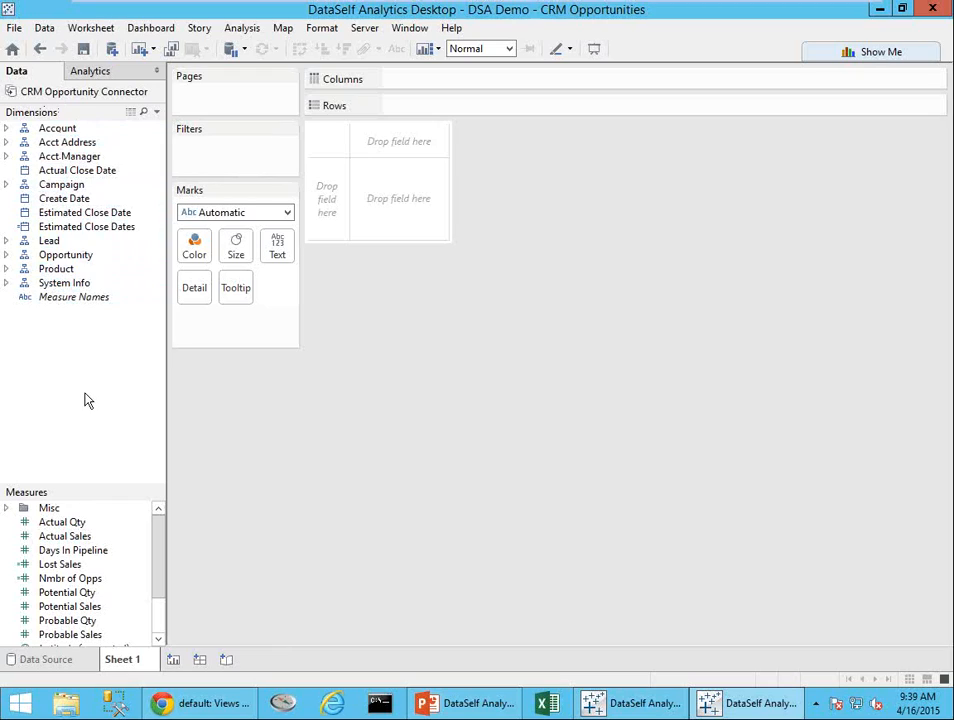
- Build a table of Potential Sales with Acct Manager as rows and the year of Estimated Close Date as columns
left_click(7, 158)
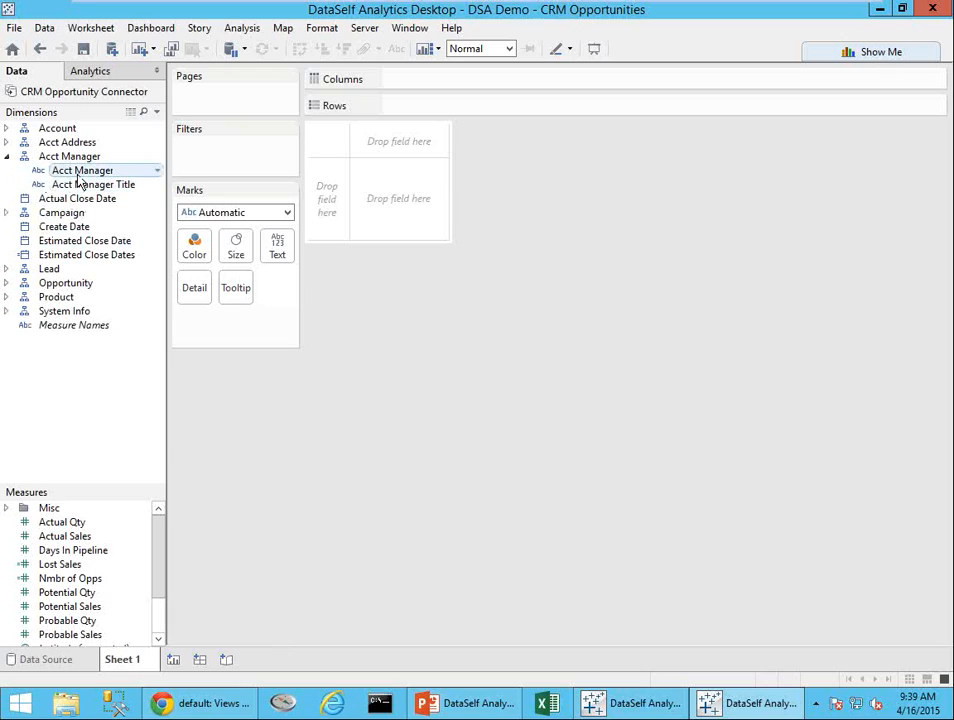
left_click_drag(79, 175, 330, 194)
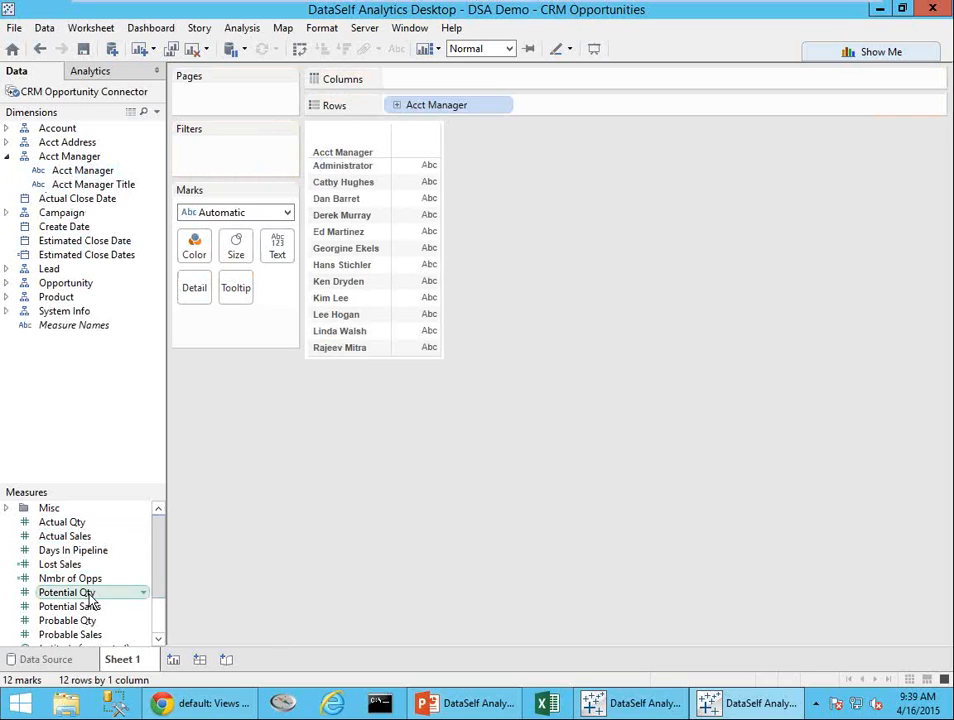
left_click_drag(83, 610, 437, 232)
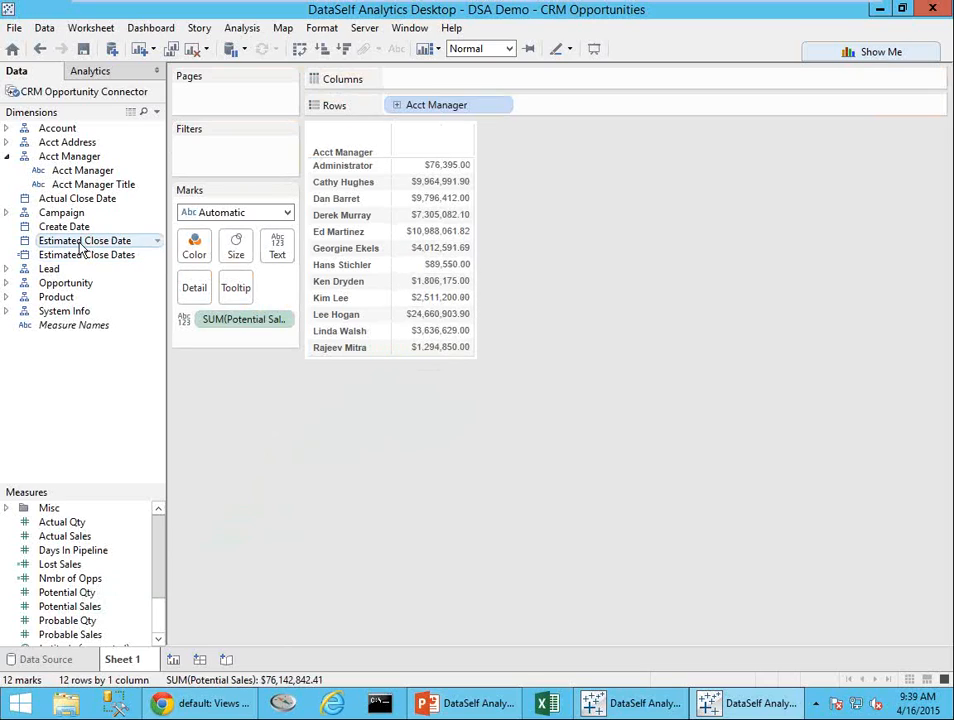
left_click_drag(82, 248, 418, 88)
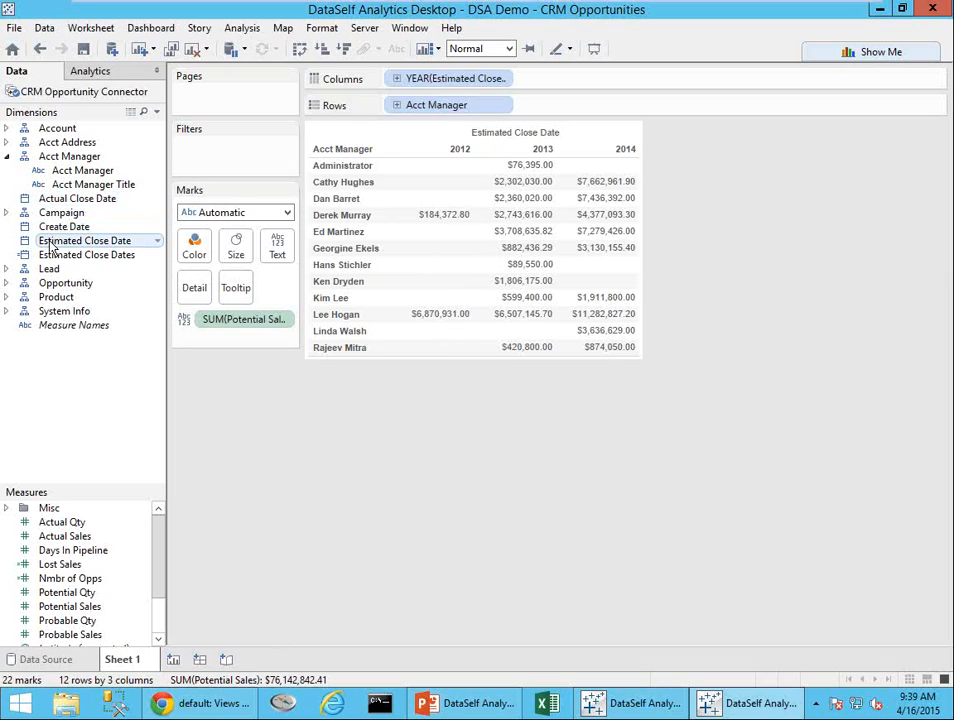
- Add Estimated Close Date as a filter, using relative dates measured in years
left_click_drag(52, 246, 215, 165)
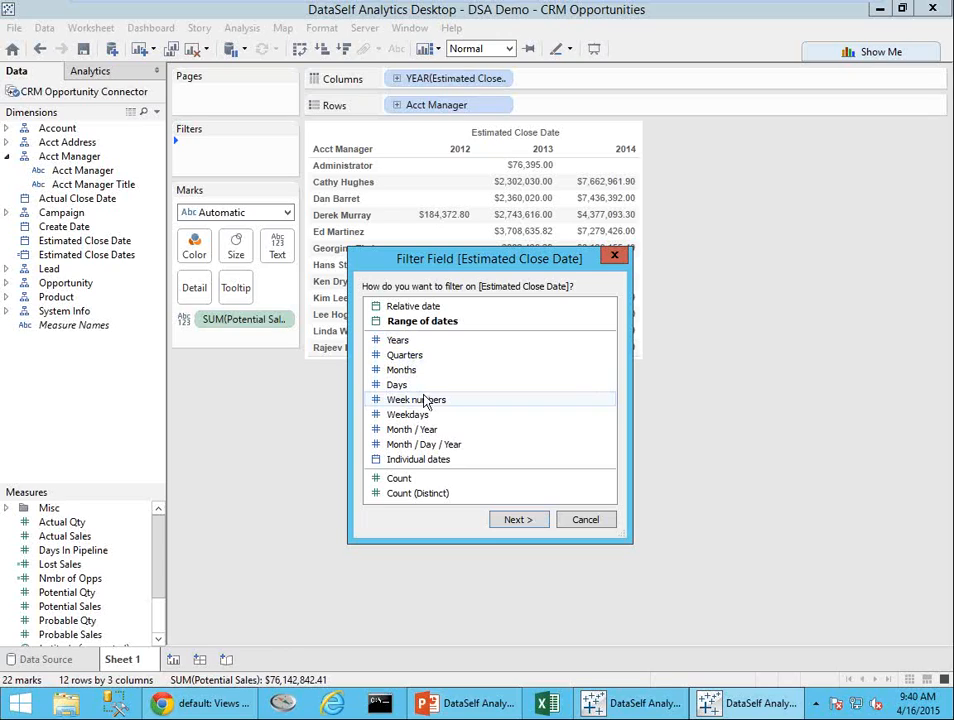
left_click(415, 308)
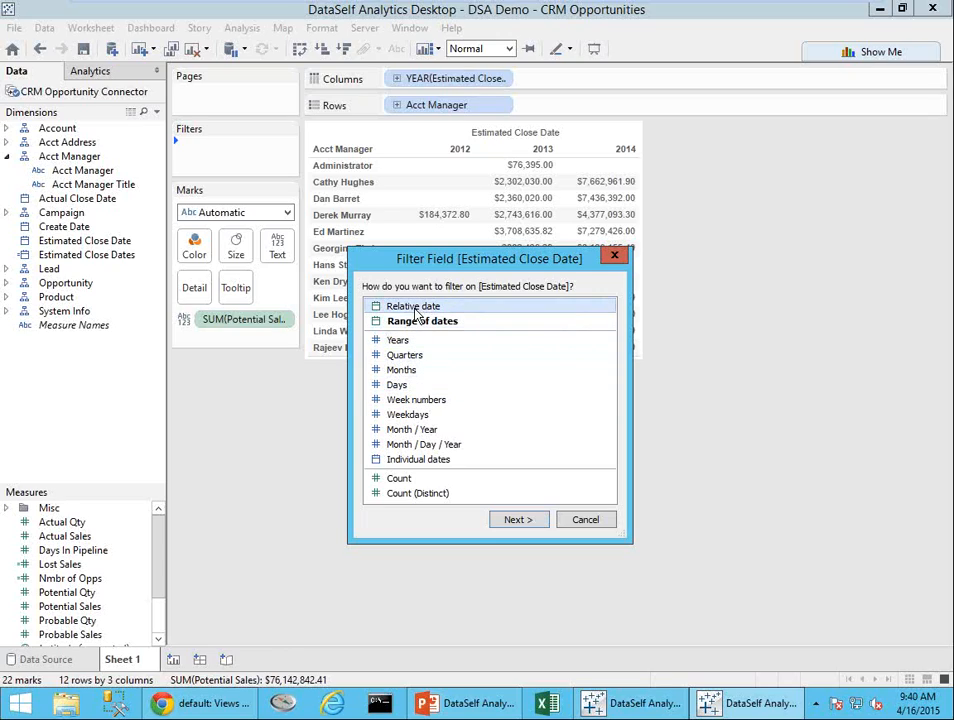
left_click(518, 520)
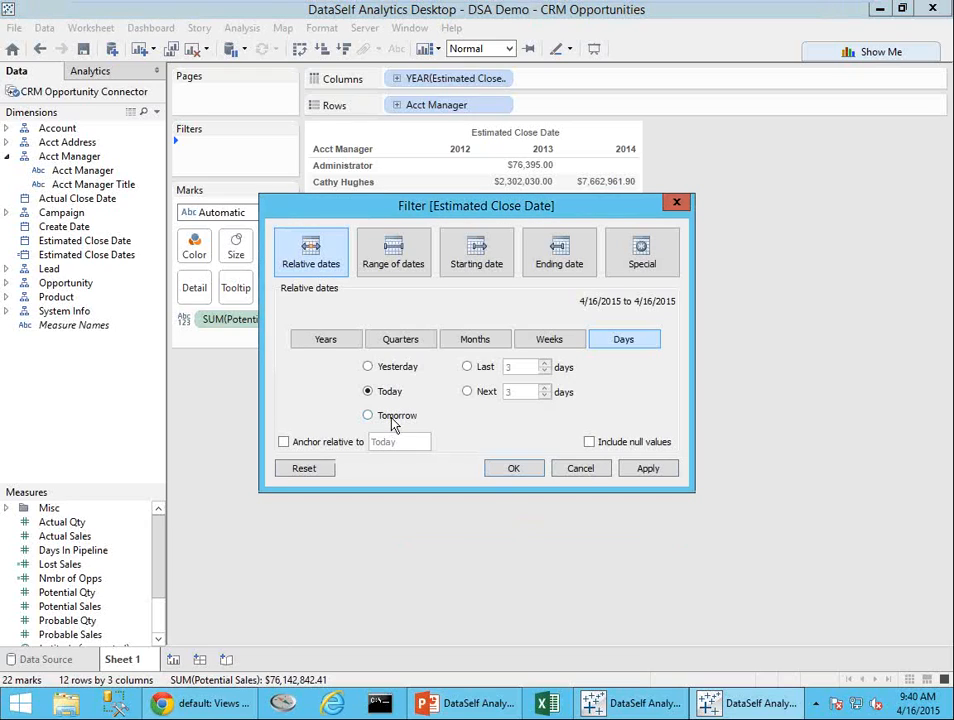
left_click(326, 342)
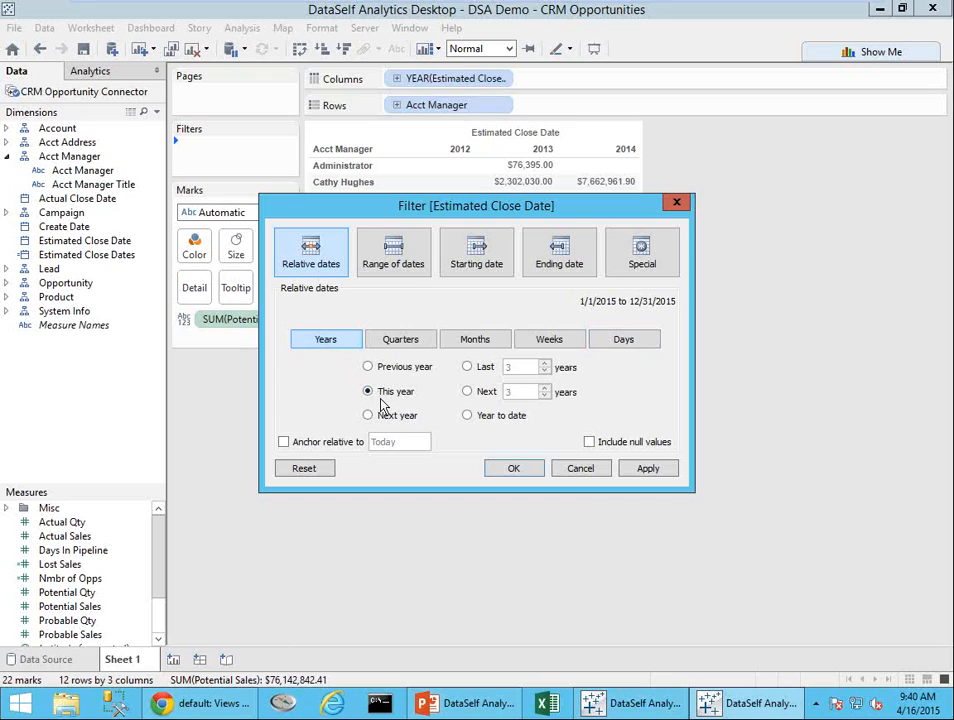
- Try the last 3 years, next 3 years, quarters and months options of the relative date filter
left_click(368, 368)
left_click(484, 369)
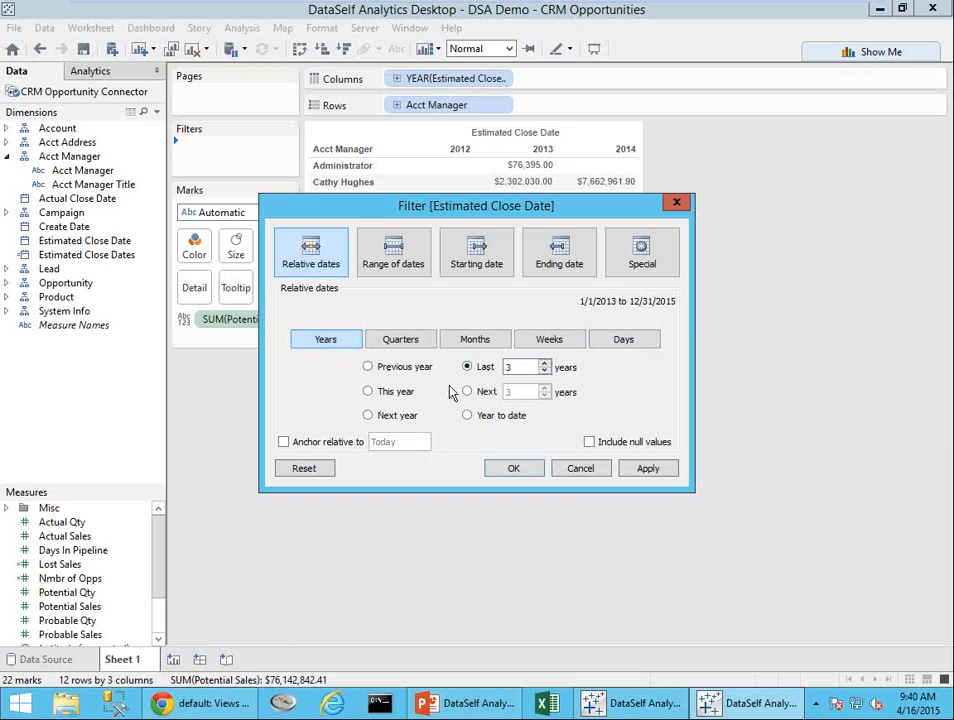
left_click(468, 392)
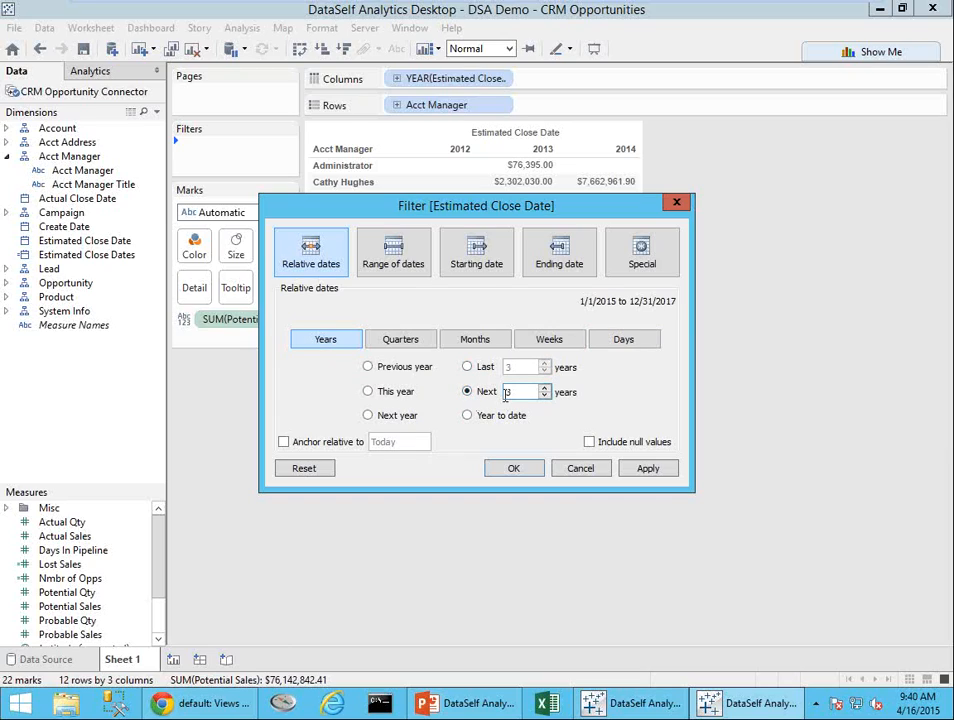
left_click(408, 342)
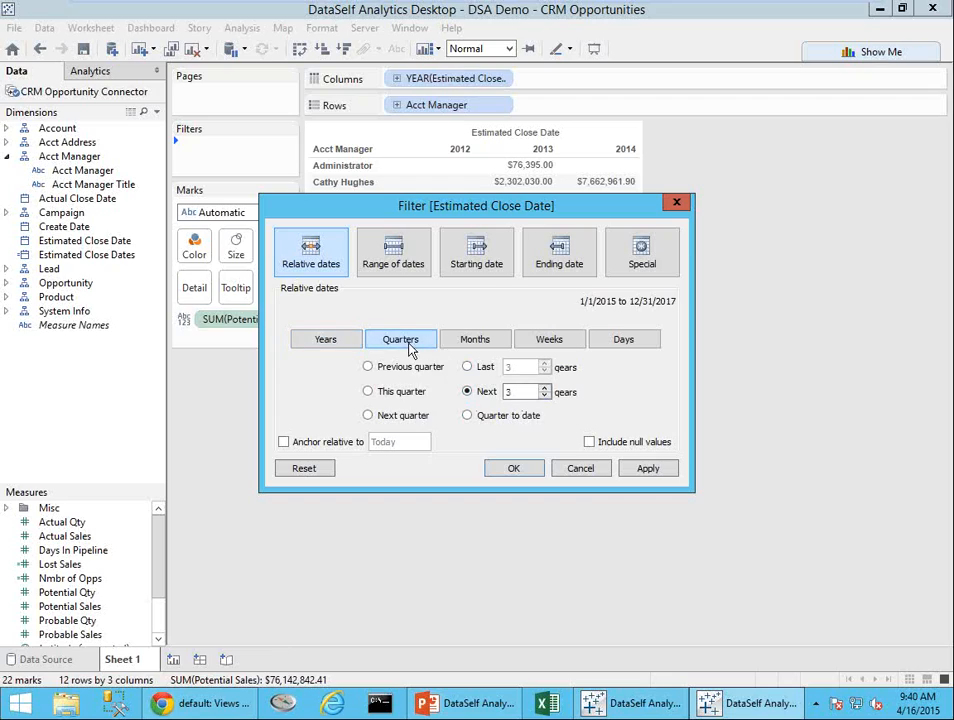
left_click(447, 345)
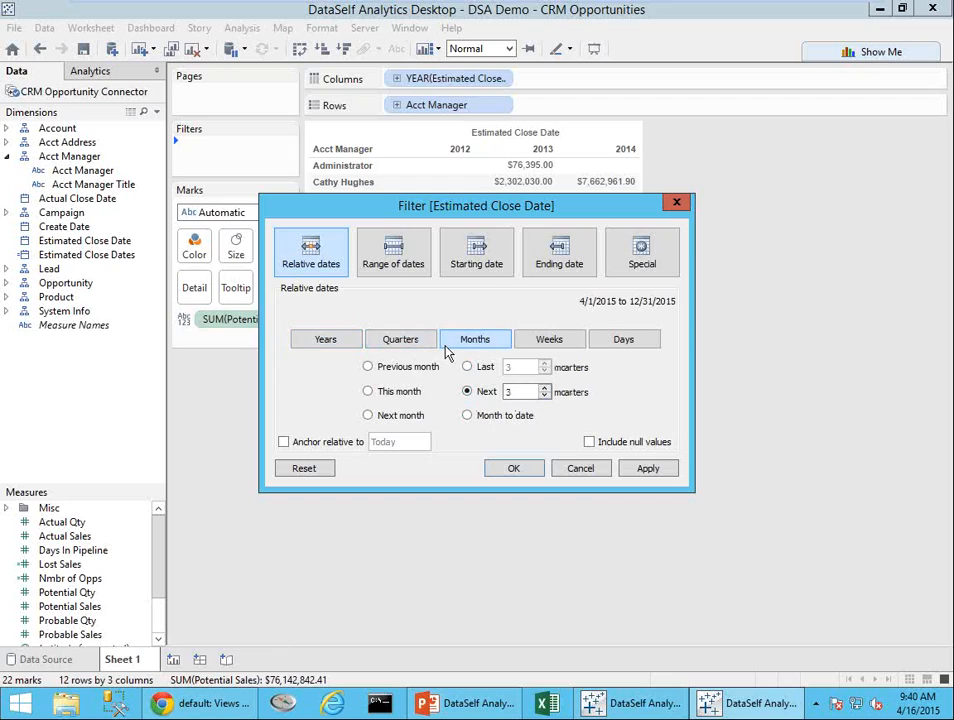
left_click(349, 343)
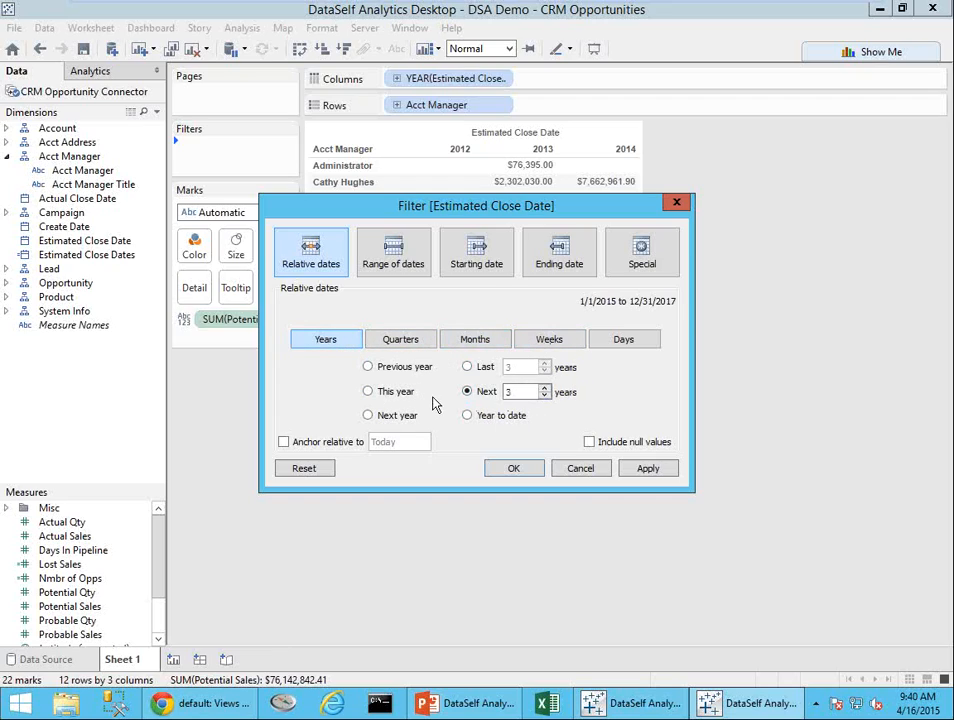
- Limit Estimated Close Date to the previous year and show it as a quick filter
left_click(370, 368)
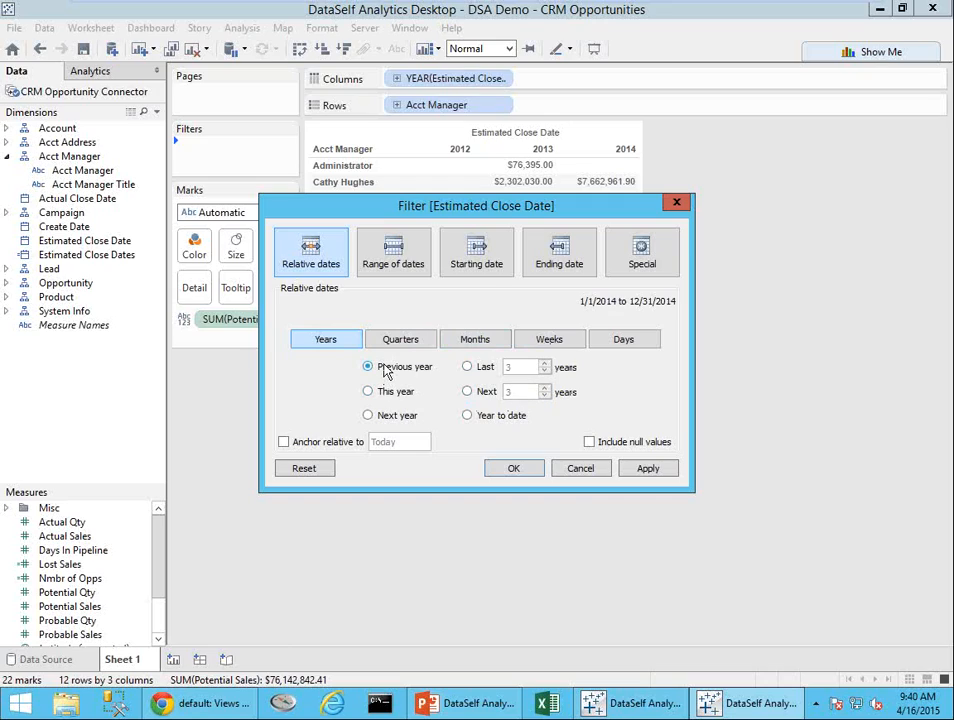
left_click(513, 470)
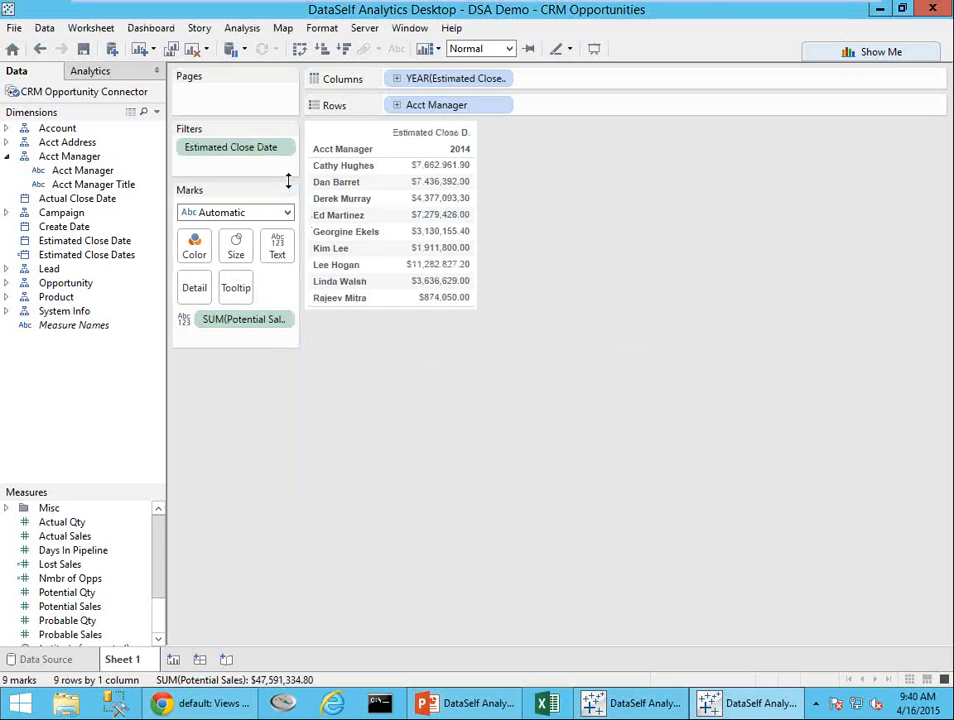
left_click(283, 148)
left_click(261, 194)
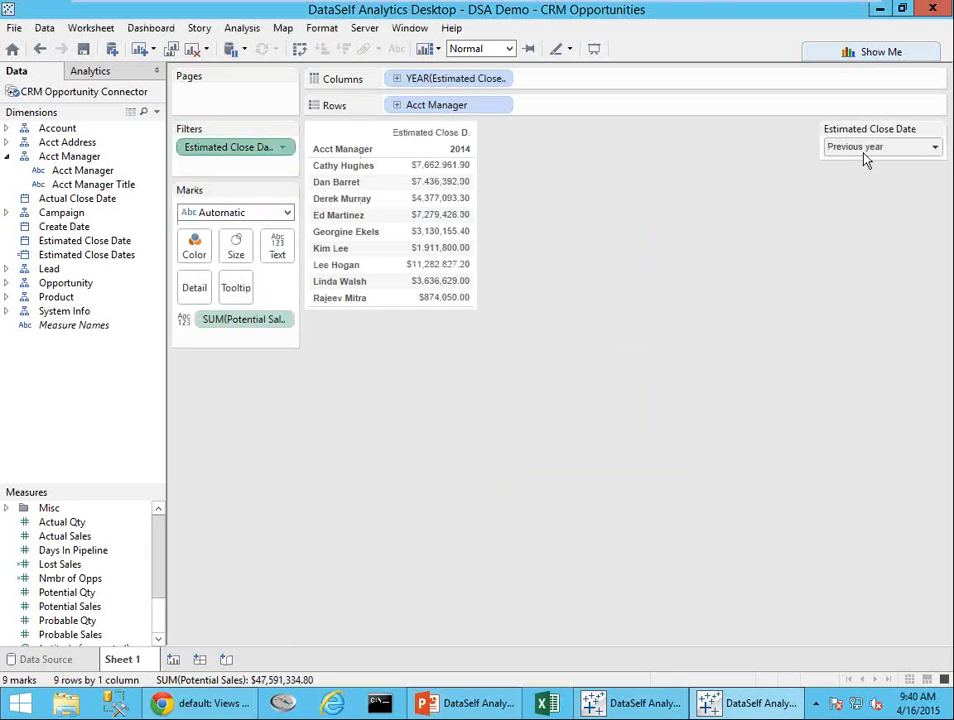
- Try the last 3 years in the Estimated Close Date quick filter, and return it to the previous year
left_click(935, 147)
left_click(748, 205)
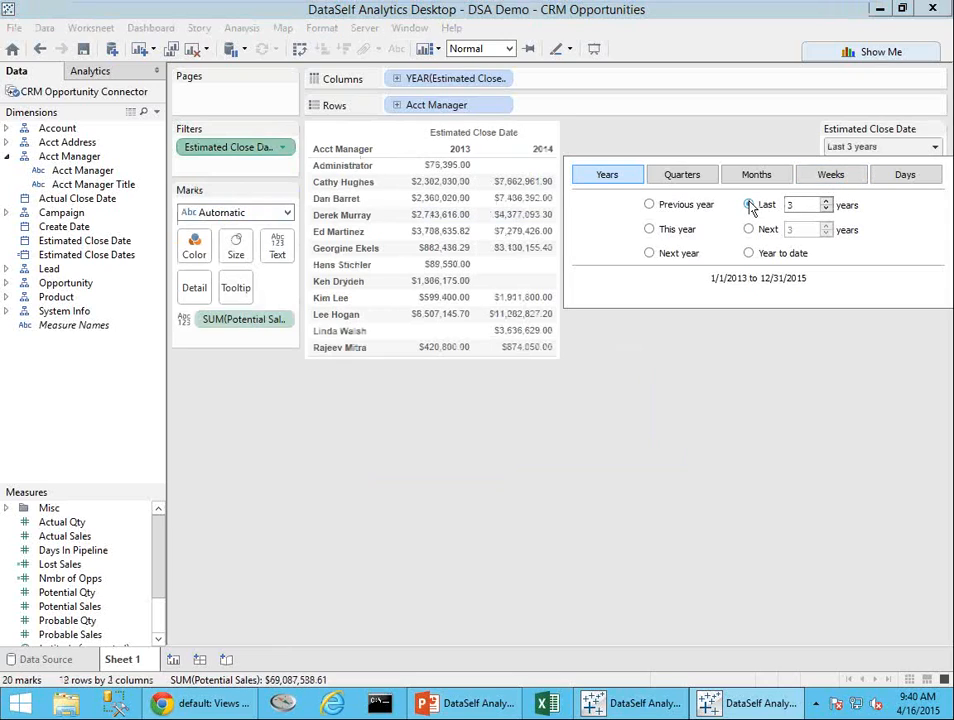
left_click(679, 205)
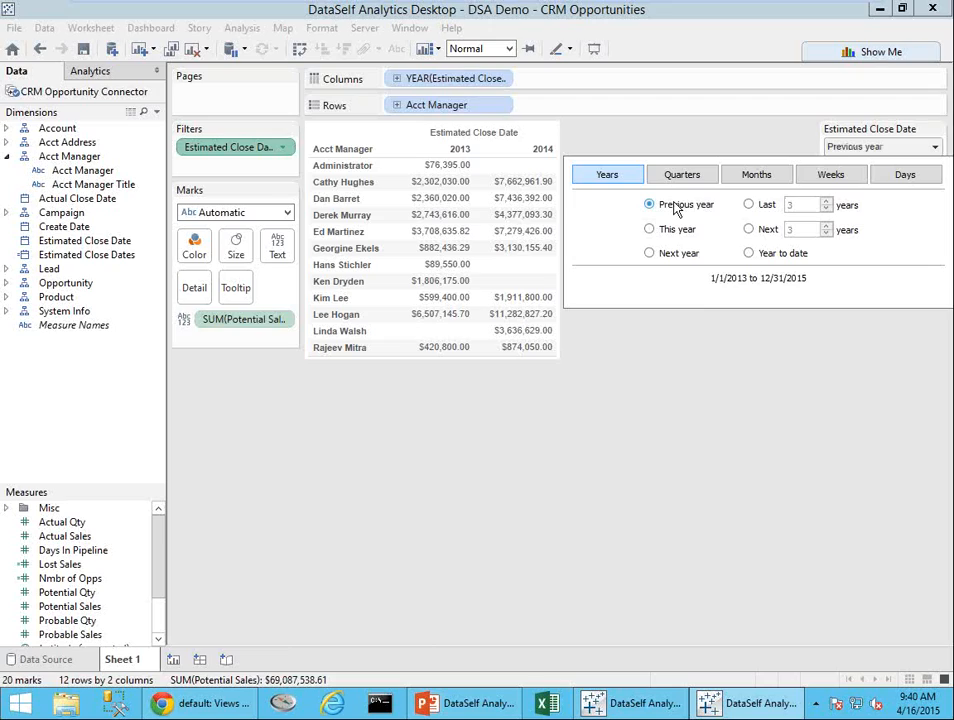
left_click(685, 403)
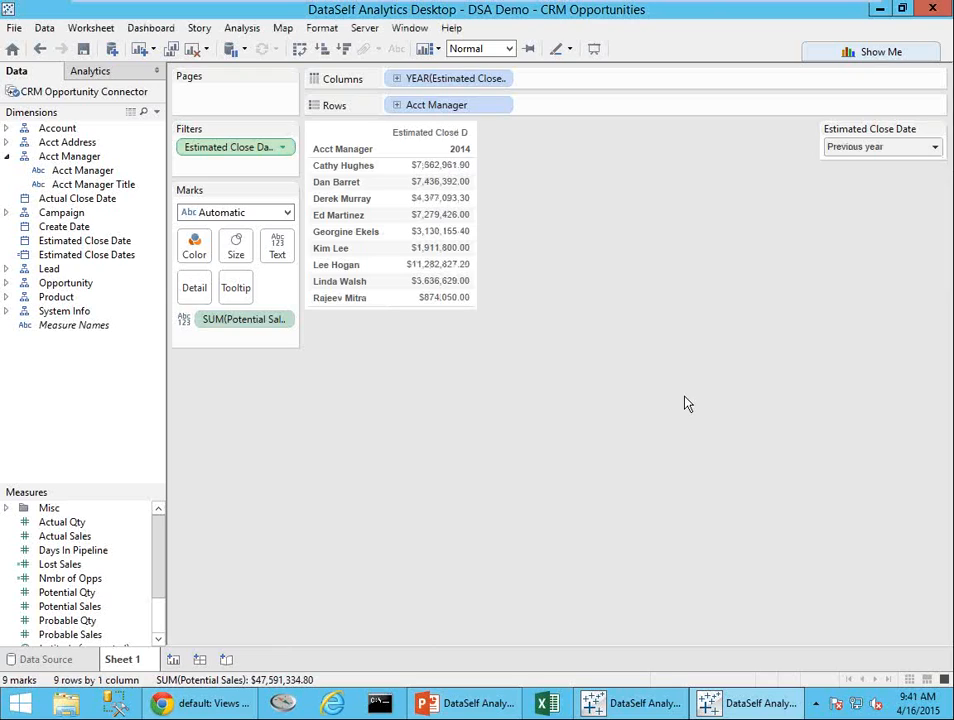
- Add Account Name and Opportunity ID as row fields following Acct Manager
left_click(8, 129)
left_click_drag(77, 172, 535, 105)
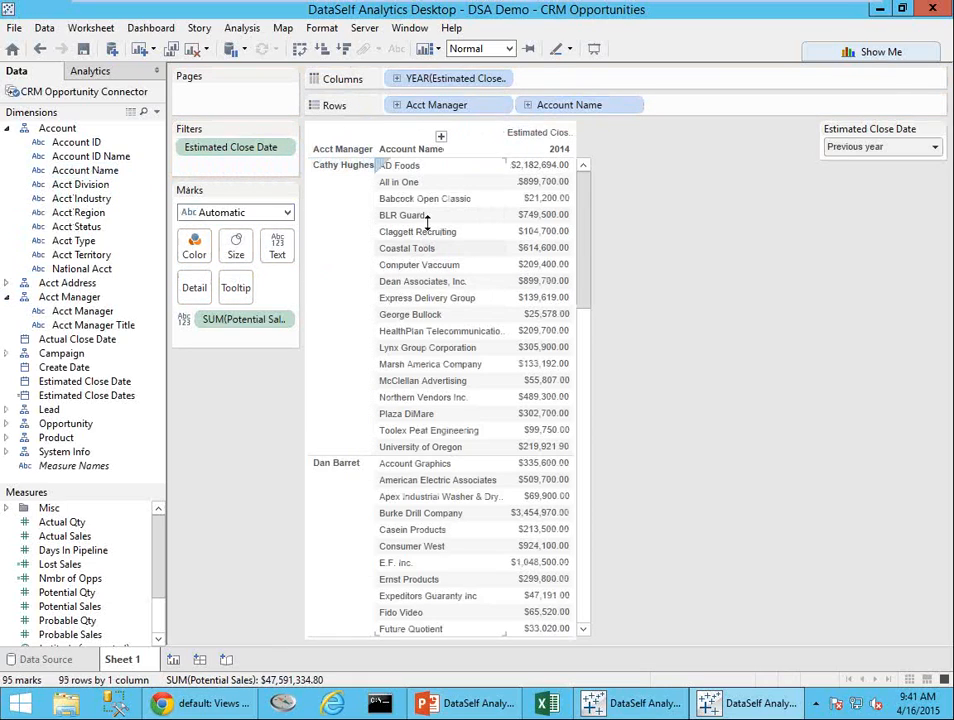
mouse_move(547, 324)
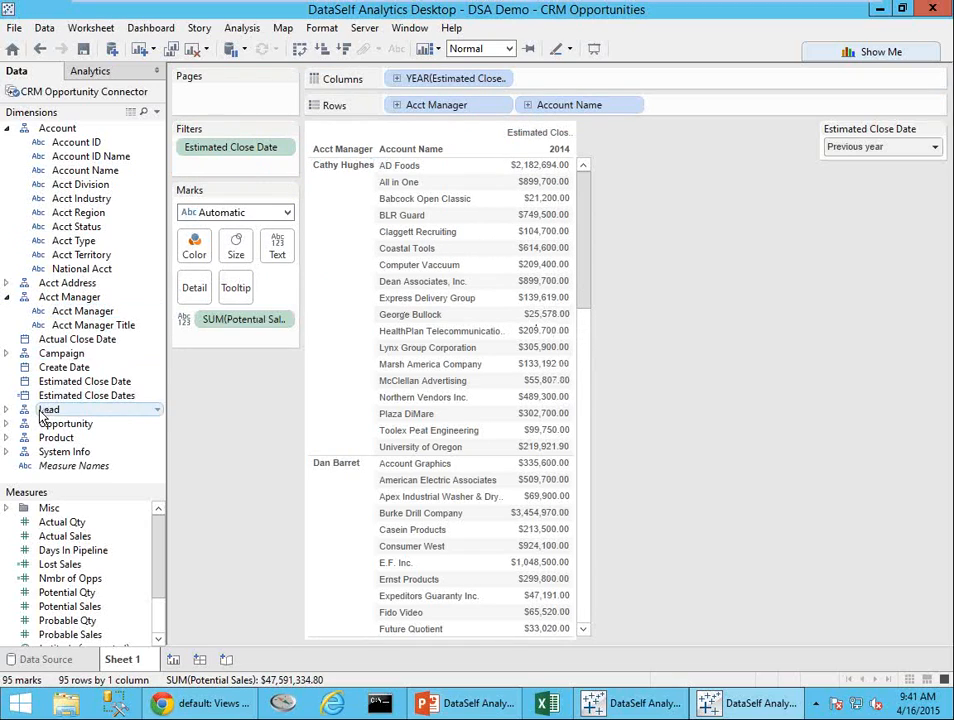
left_click(6, 425)
left_click_drag(153, 338, 158, 404)
left_click_drag(100, 339, 673, 108)
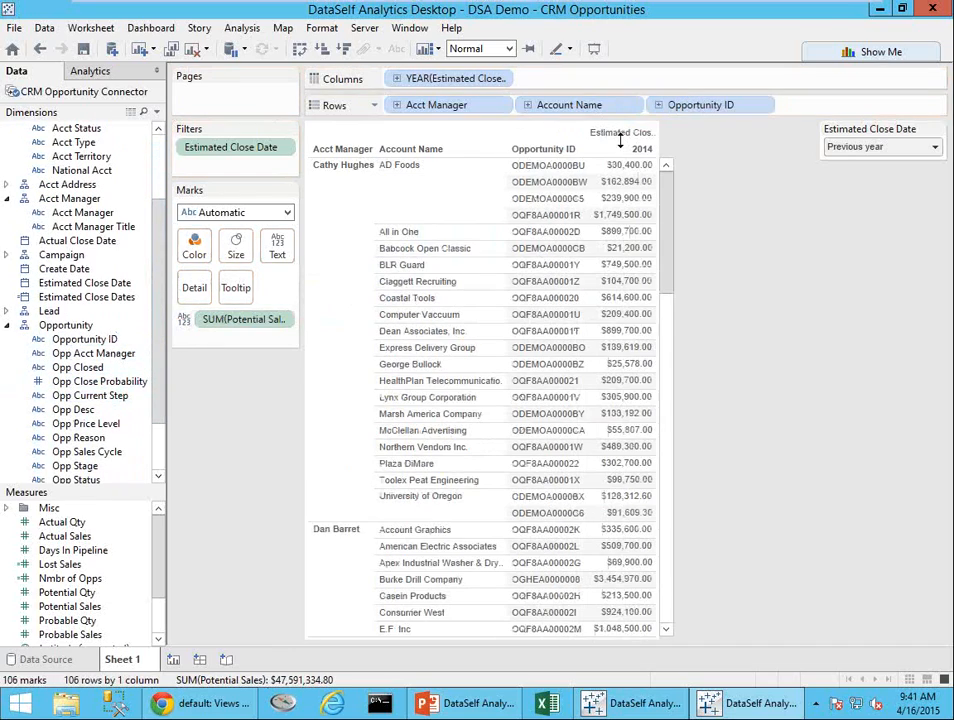
- Insert Opp Stage between Acct Manager and Account Name in the rows, and move Opportunity ID ahead of Account Name
left_click_drag(157, 398, 158, 412)
left_click_drag(89, 441, 530, 112)
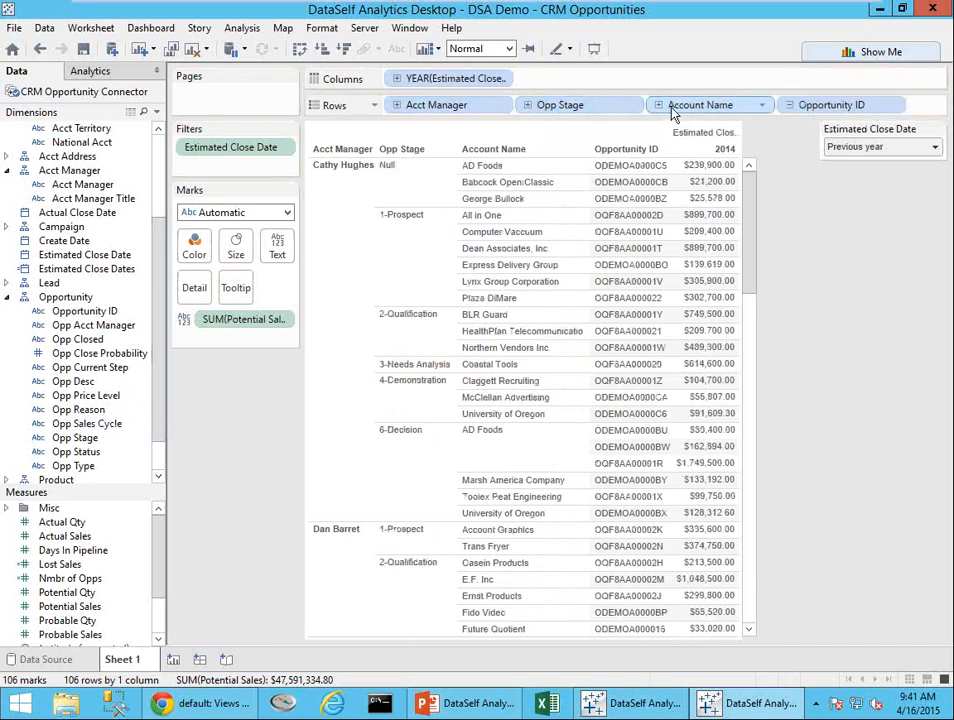
left_click_drag(831, 106, 649, 121)
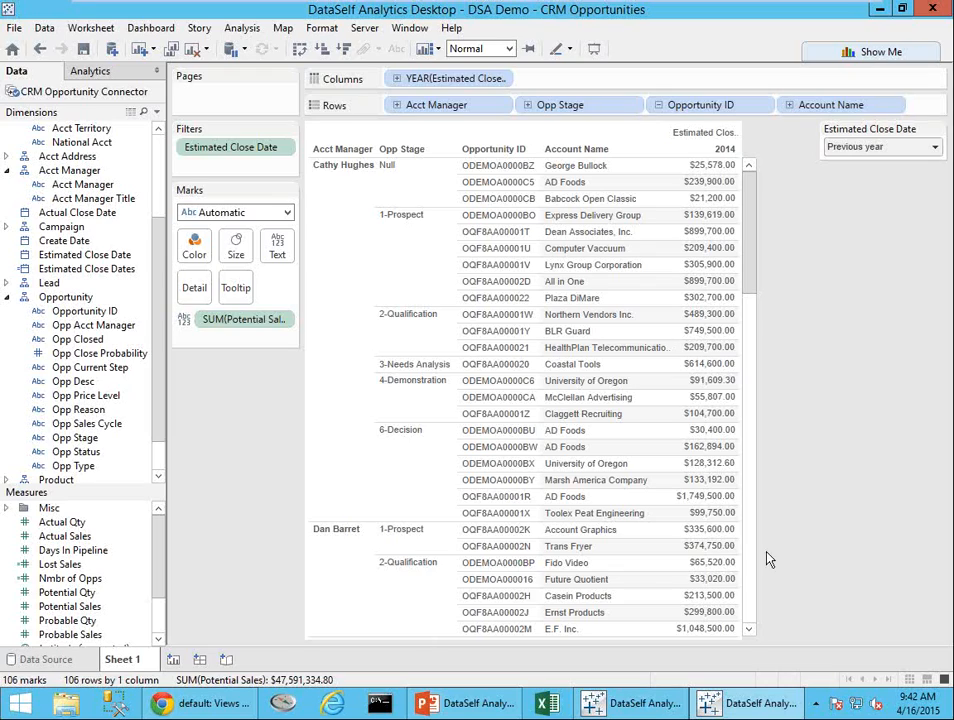
- Switch to the DSA Demo - Sales workbook and chart Sales Amt as rows against Date M/Y as columns
left_click(648, 703)
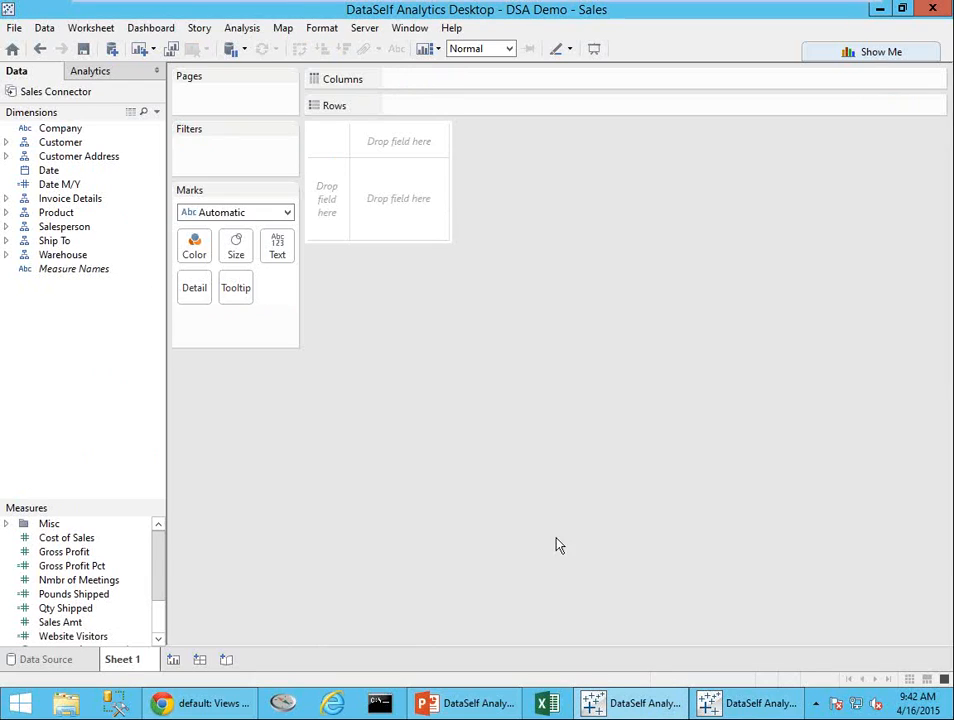
left_click_drag(62, 621, 402, 111)
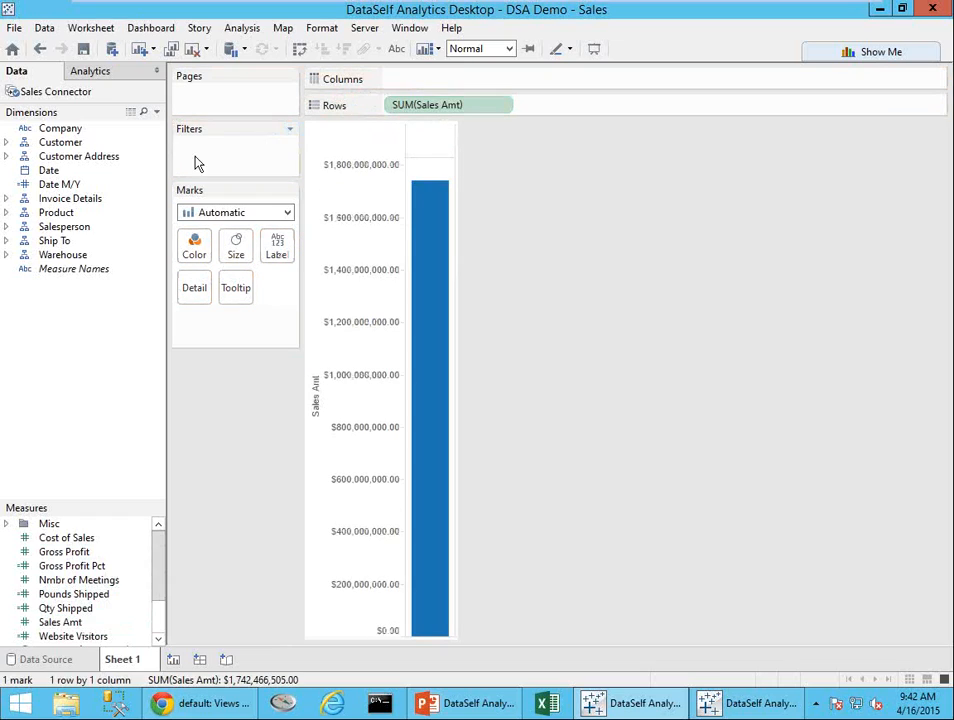
left_click_drag(70, 186, 412, 86)
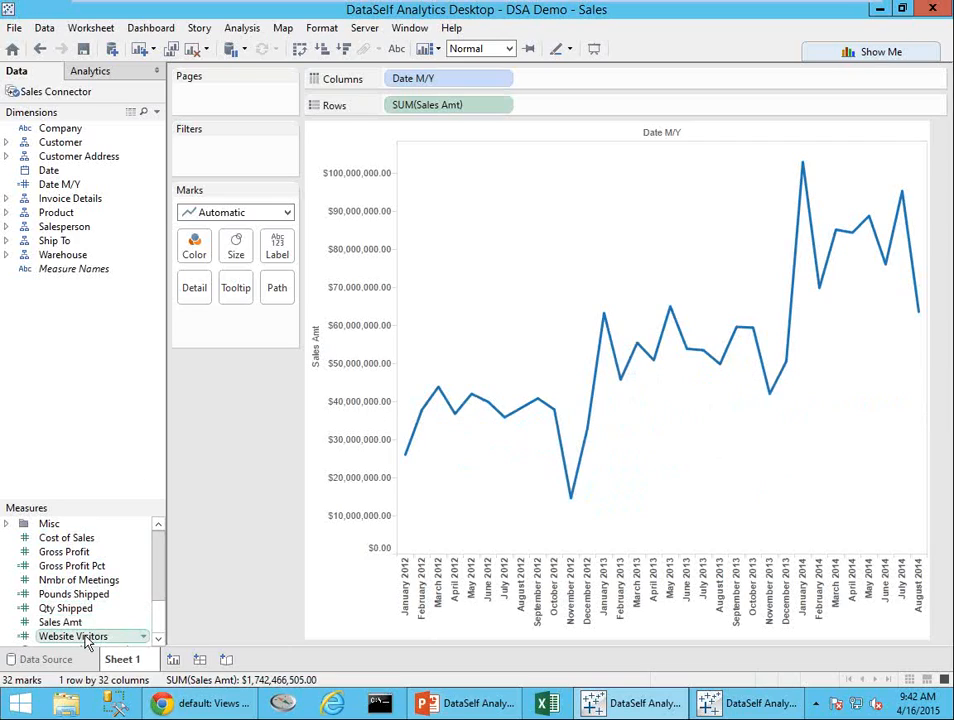
- Add Website Visitors to the rows ahead of Sales Amt and display its marks as bars
mouse_move(87, 642)
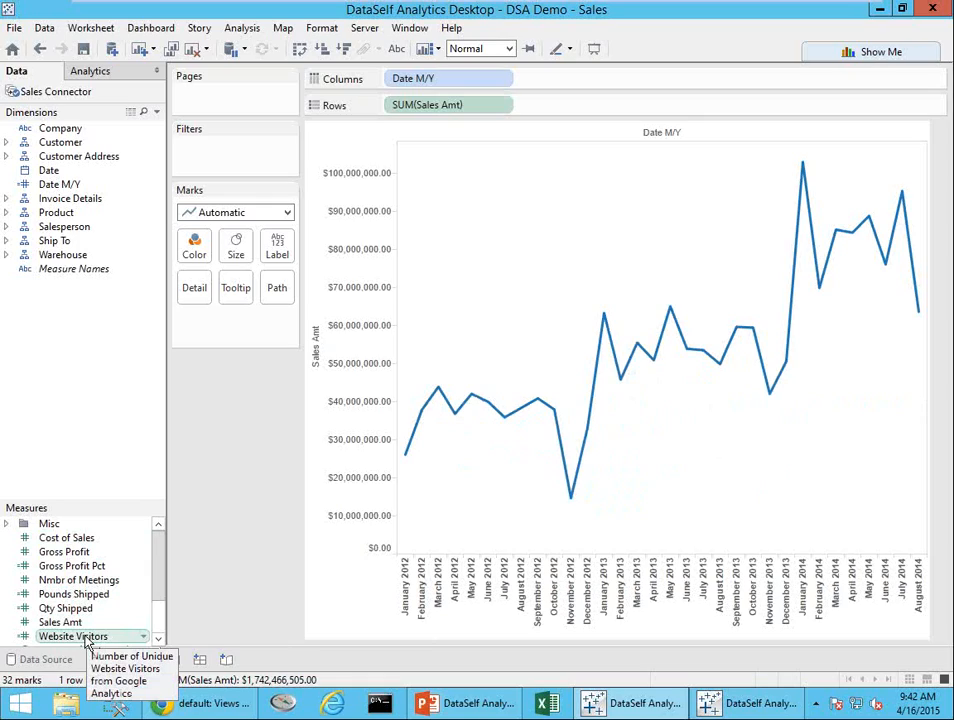
left_click_drag(86, 643, 385, 104)
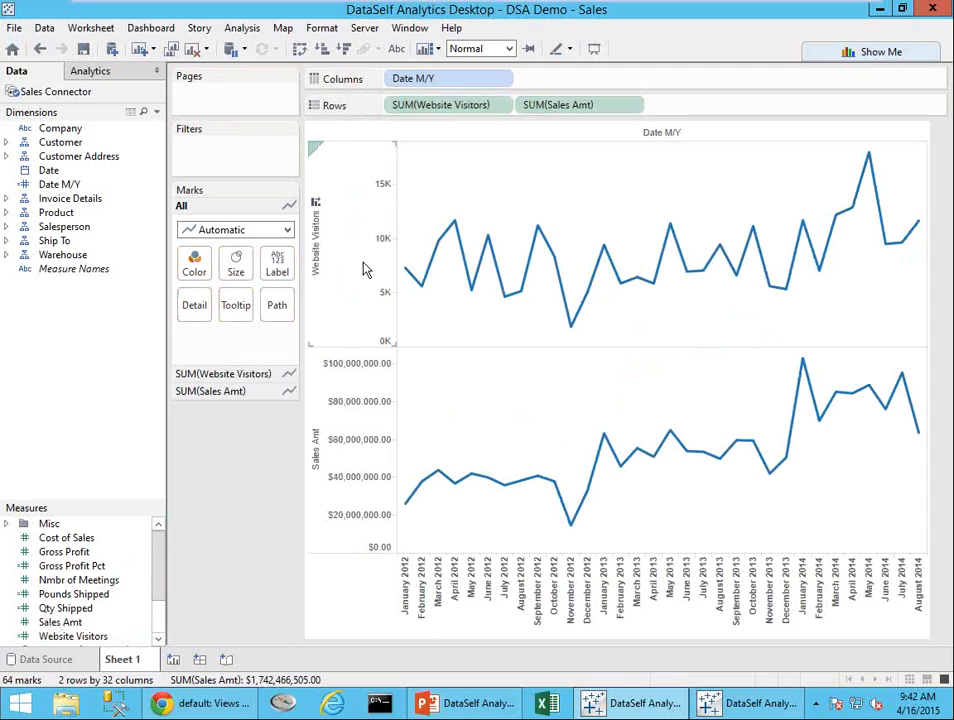
left_click(385, 336)
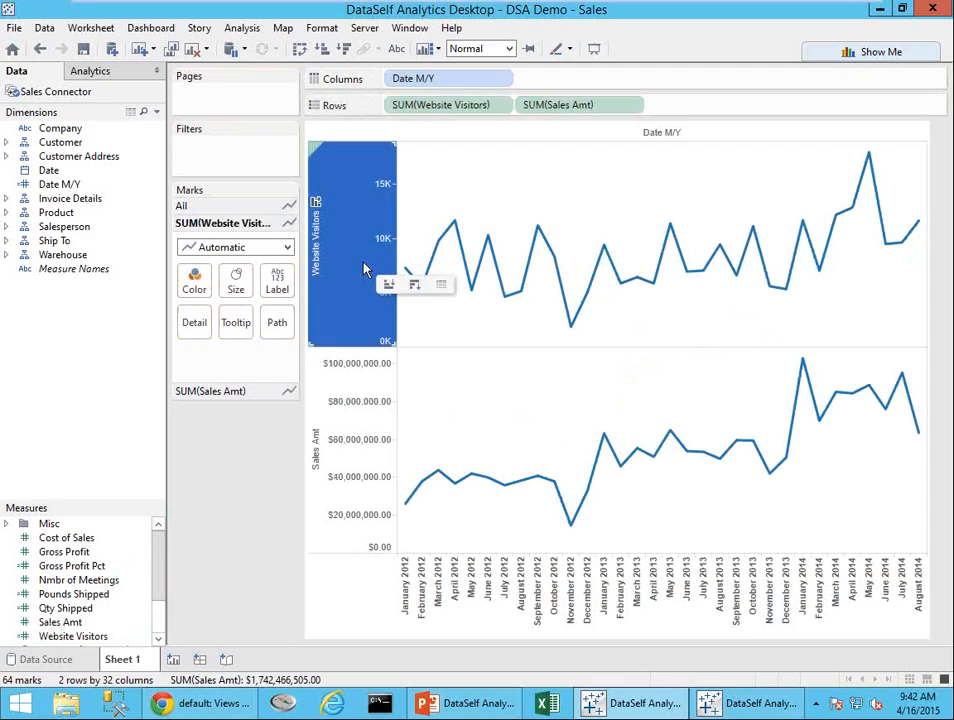
left_click(287, 248)
left_click(268, 279)
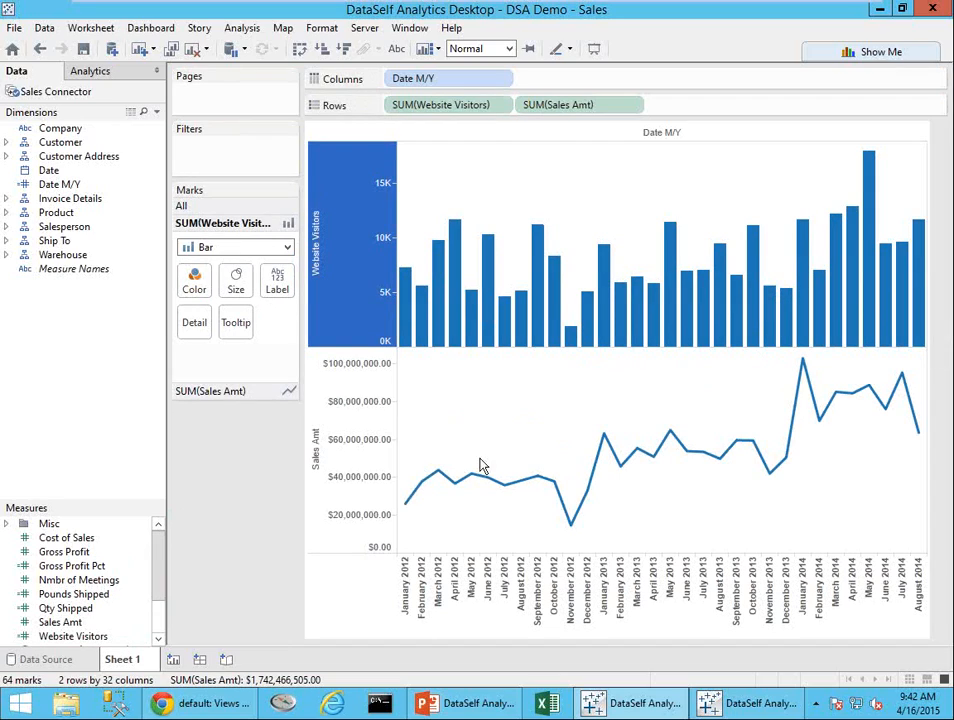
left_click(748, 515)
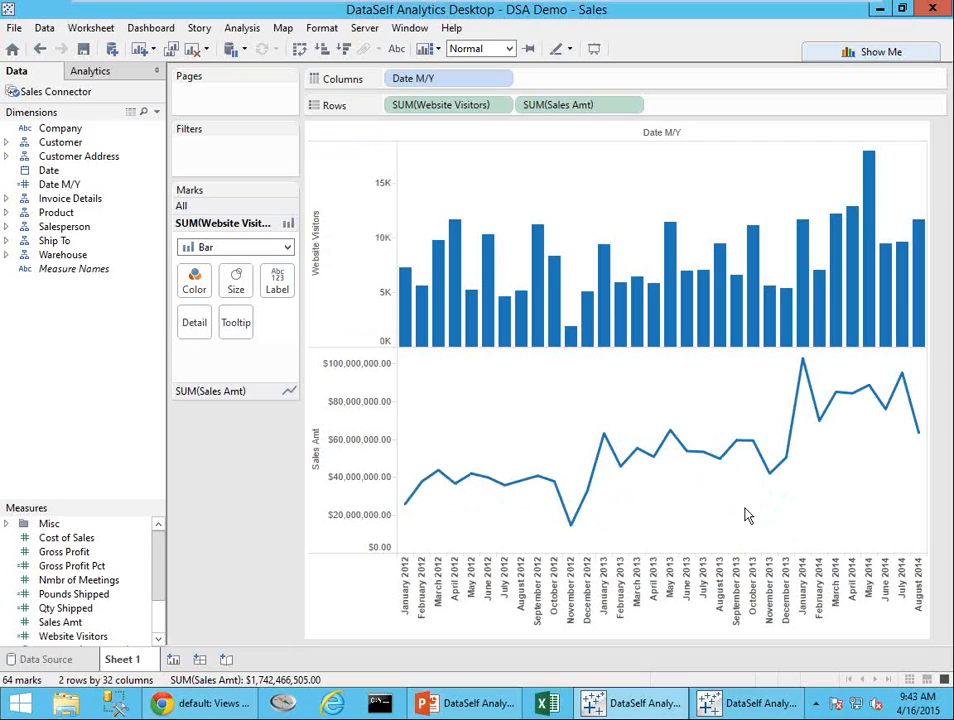
- Combine Sales Amt with Website Visitors in one chart using a dual axis
left_click(636, 110)
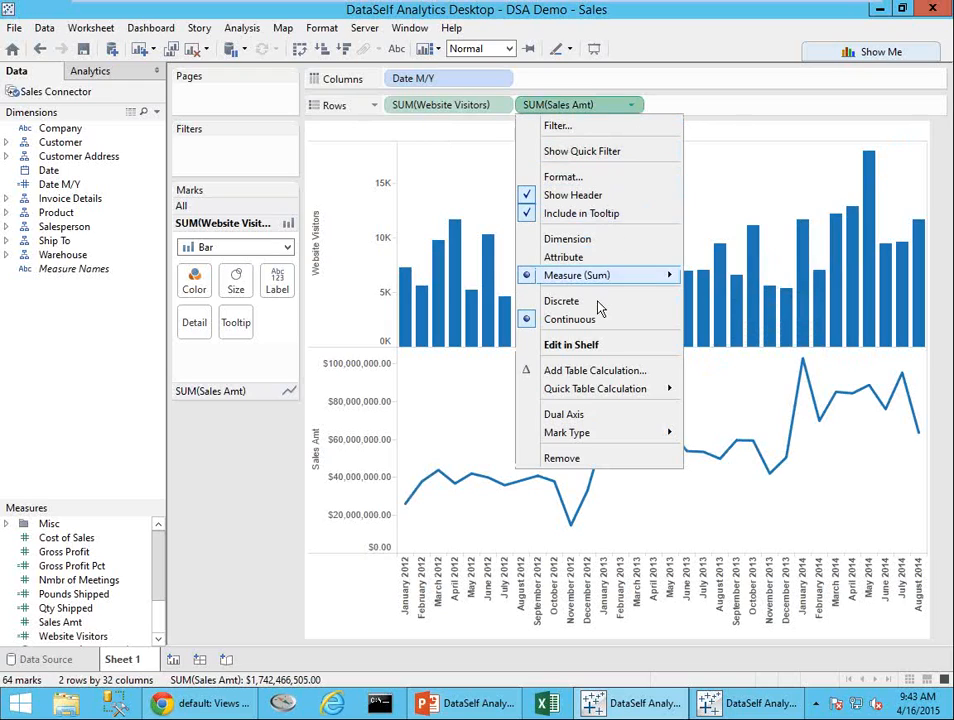
left_click(575, 423)
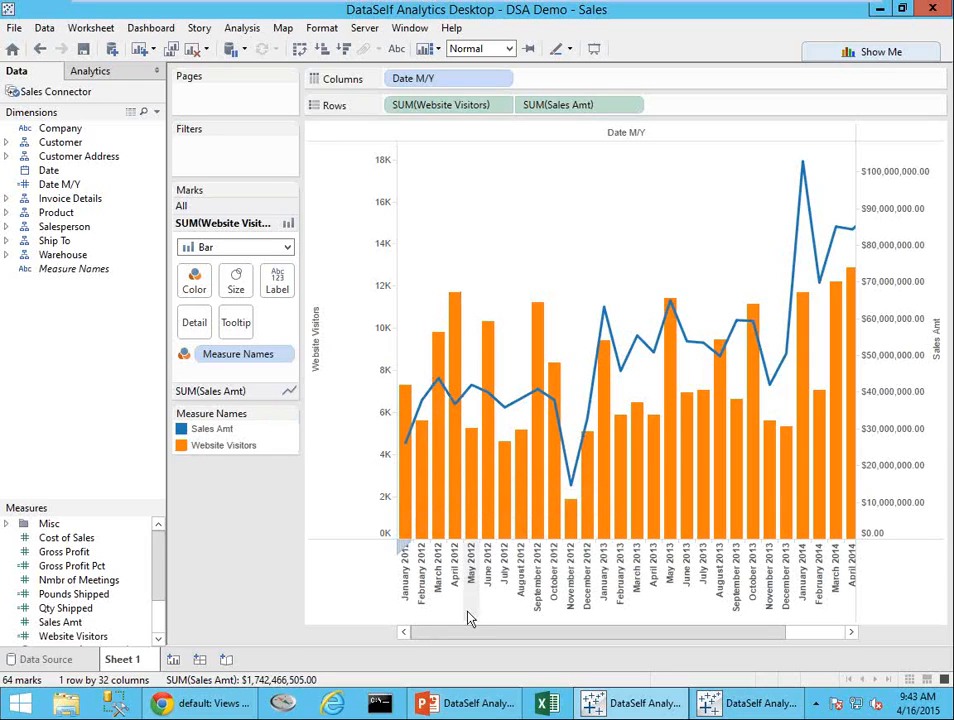
mouse_move(410, 412)
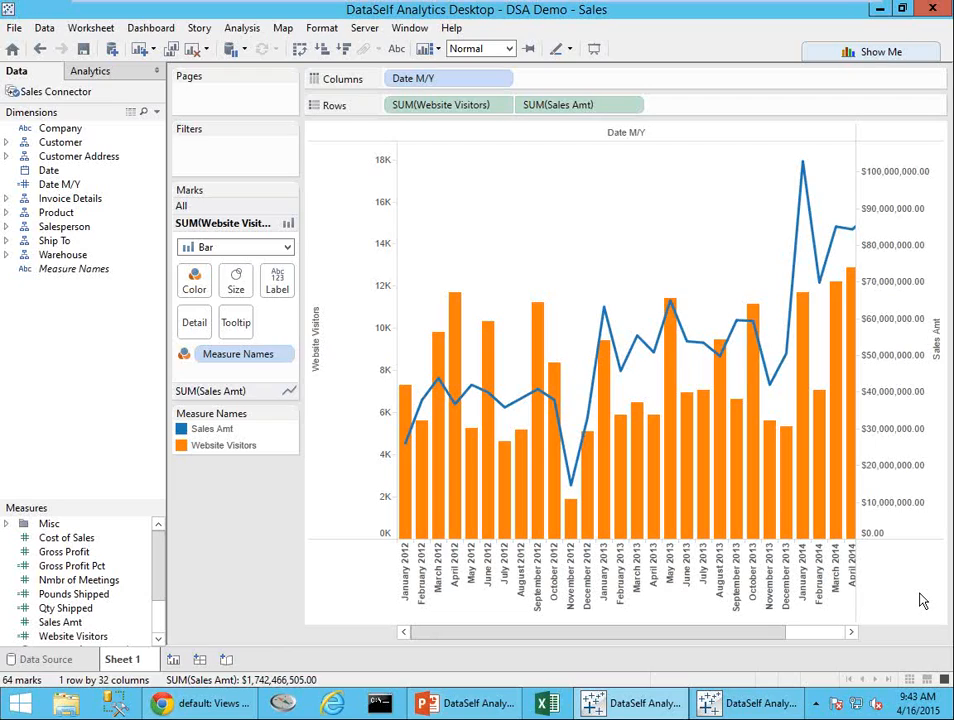
- Create a new worksheet and build a symbol map of State, Deal Size and Sales Amt, shown as pies
left_click(172, 659)
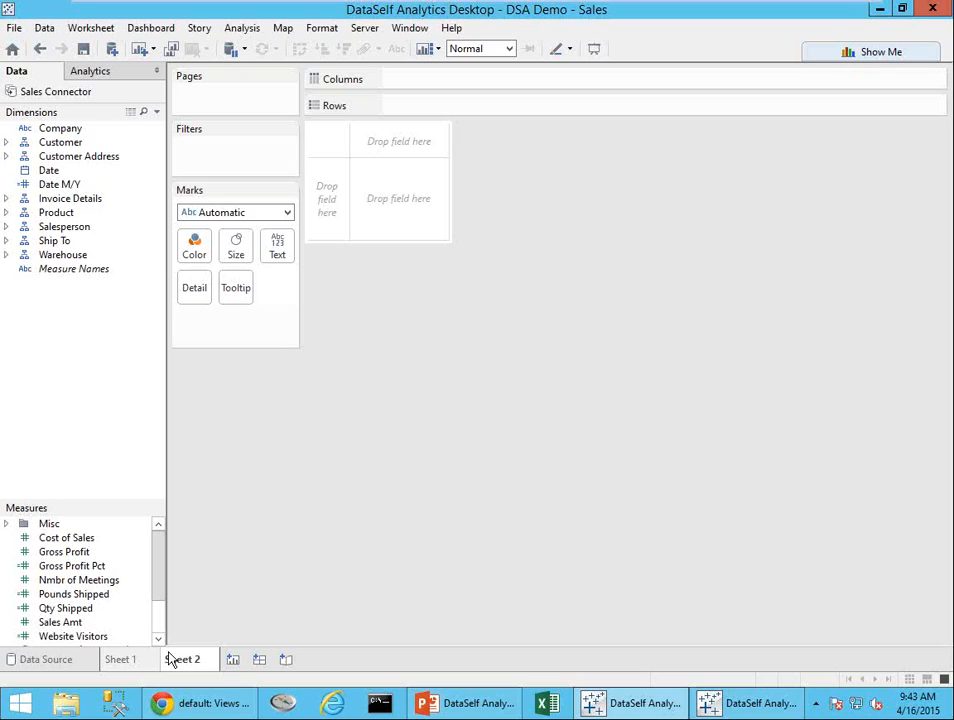
left_click(172, 659)
left_click(6, 156)
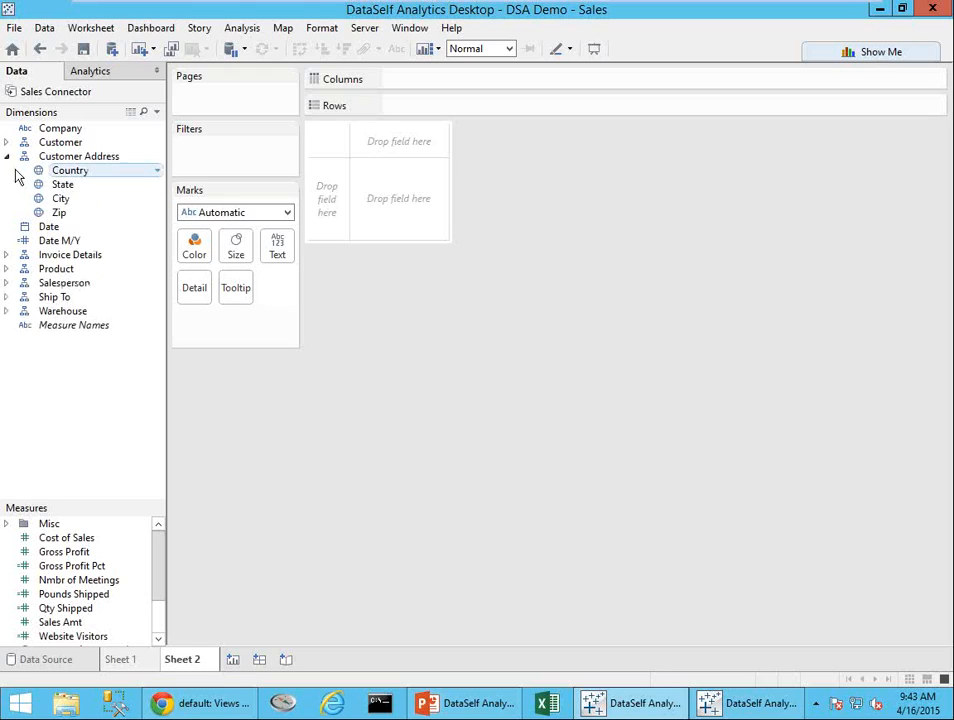
left_click(55, 184)
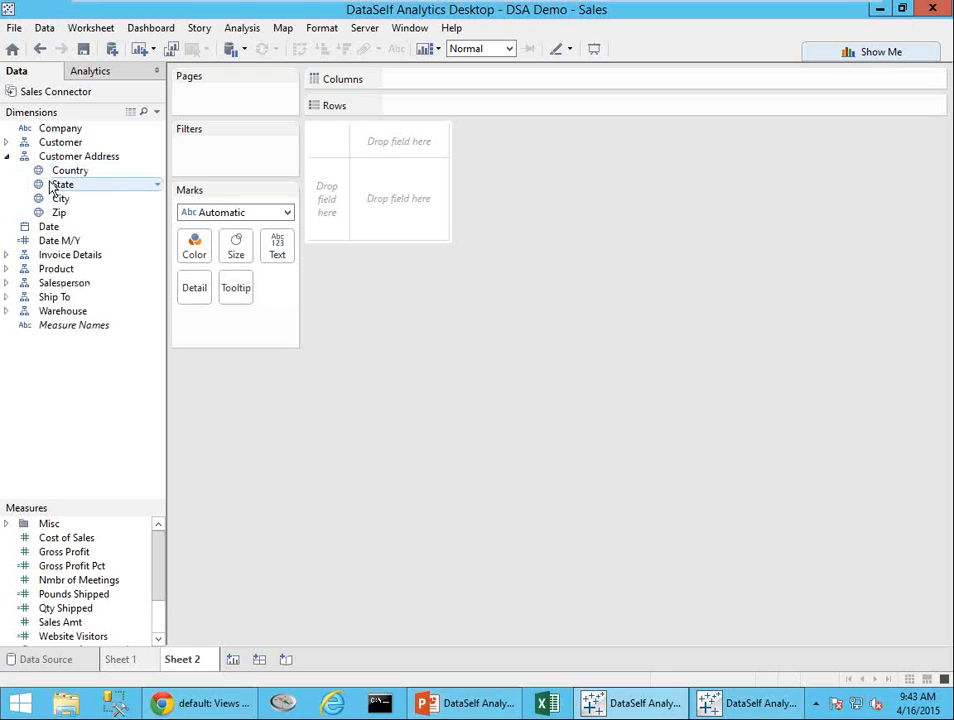
left_click(7, 255)
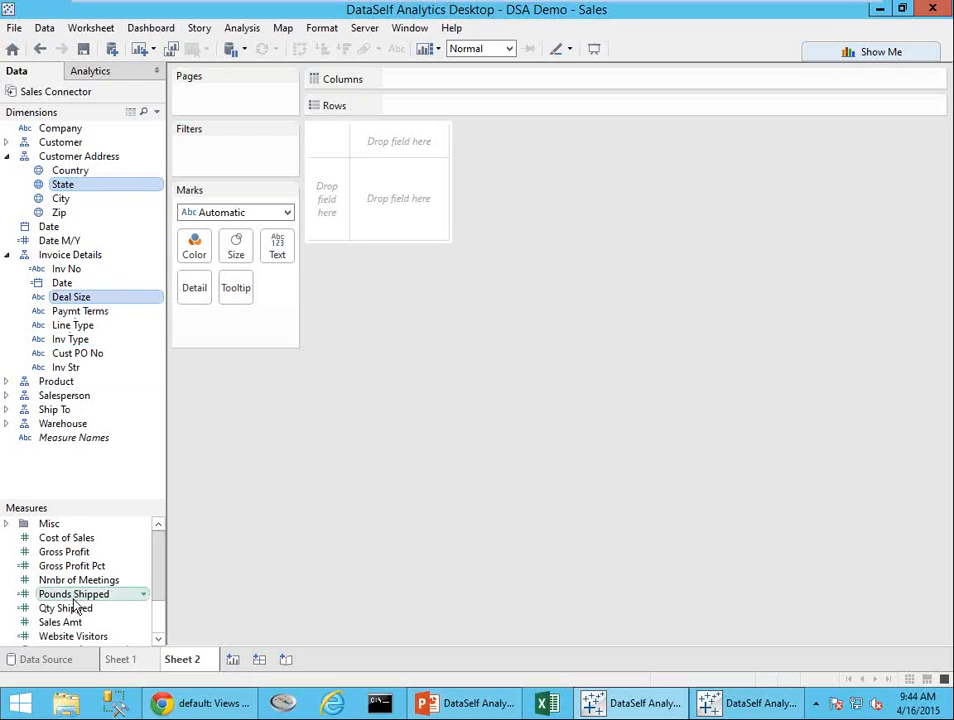
left_click(835, 56)
left_click(830, 104)
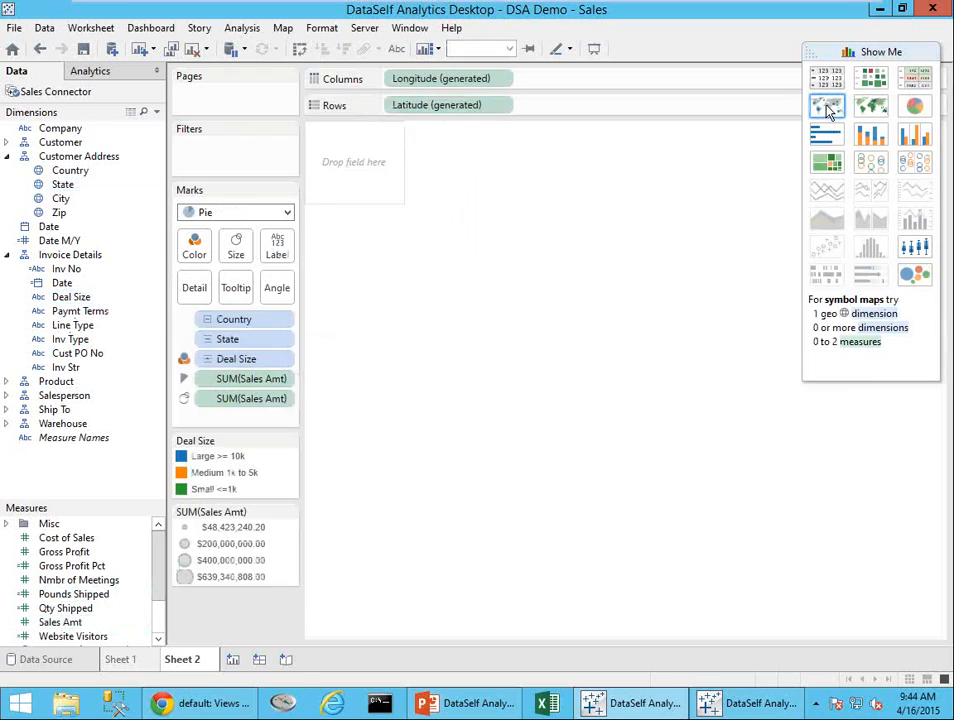
left_click(812, 55)
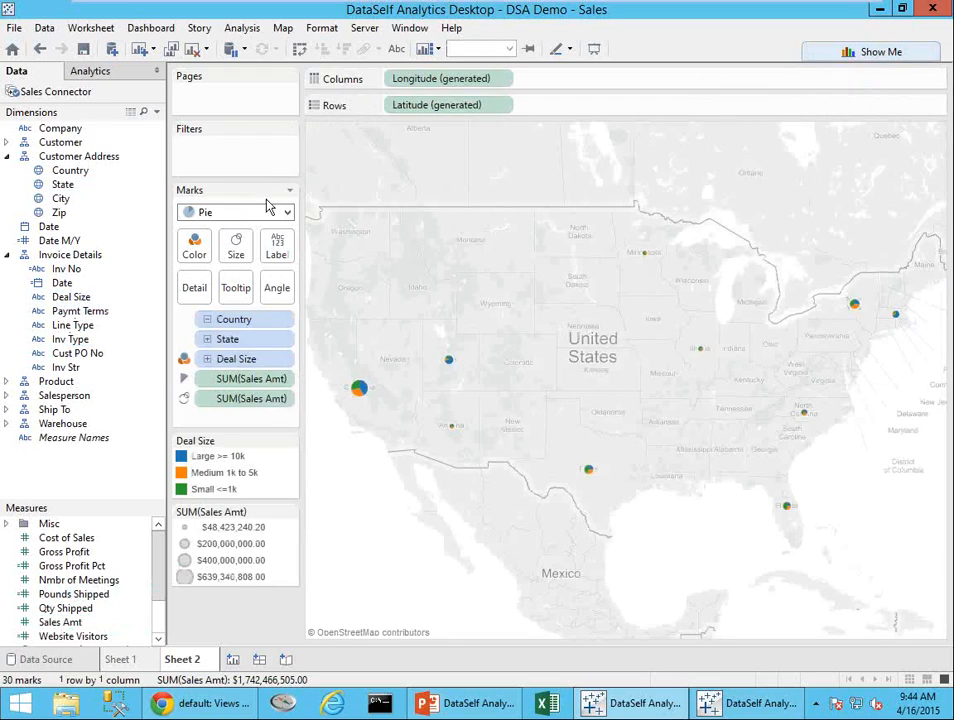
- Enlarge the pie marks on the map to roughly twice their diameter or more
left_click(238, 250)
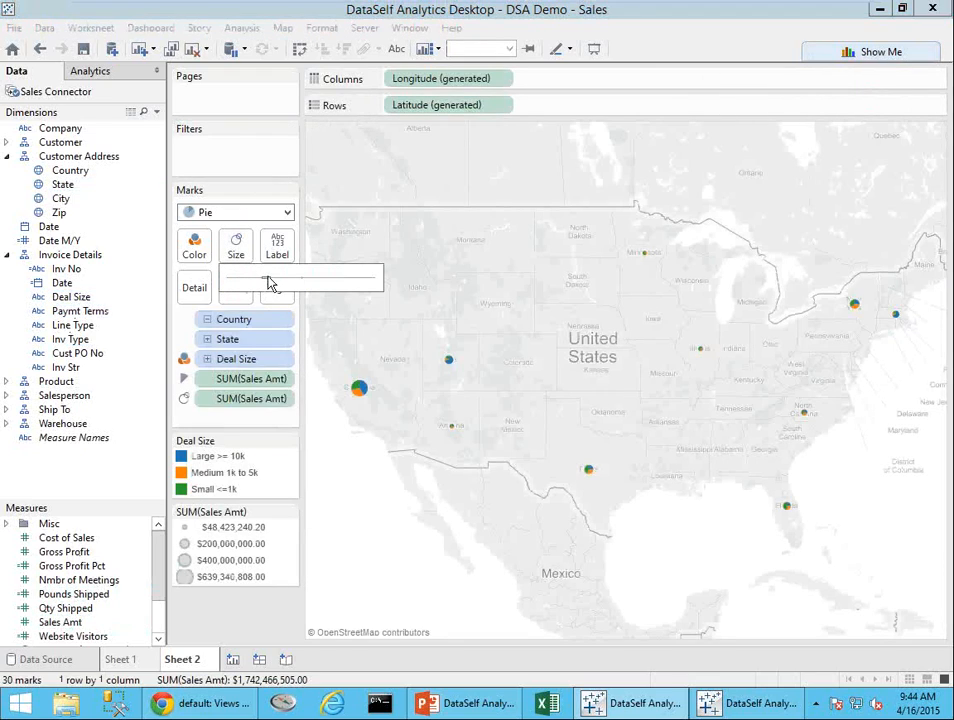
left_click_drag(265, 279, 310, 279)
left_click(354, 512)
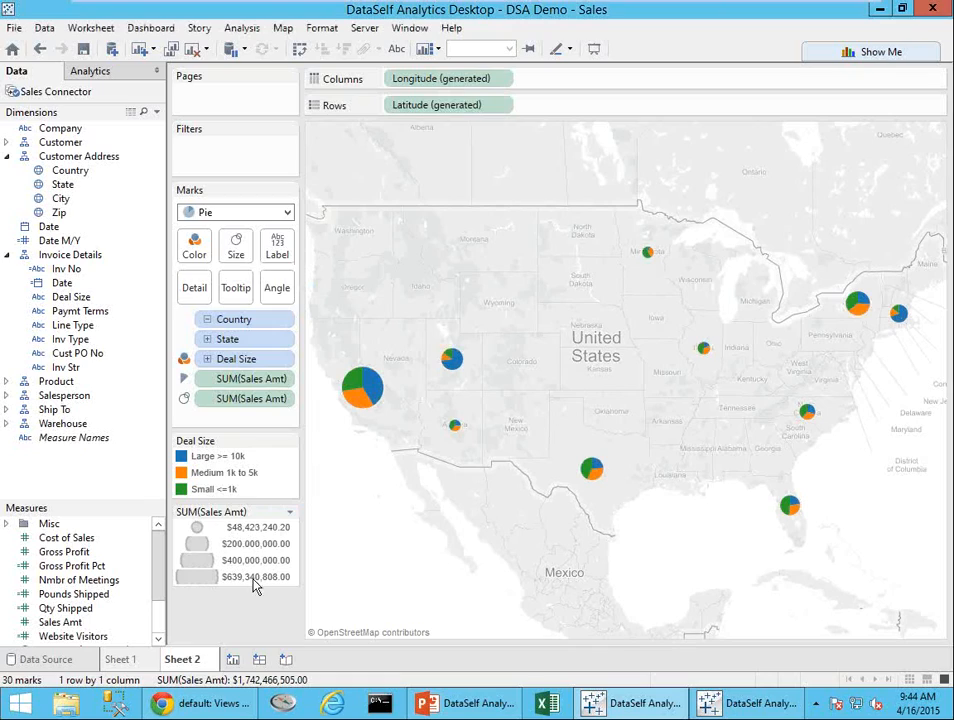
- Highlight the Large >= 10k, Medium 1k to 5k and Small <=1k deal sizes one by one on the map, then clear the highlight
left_click(202, 457)
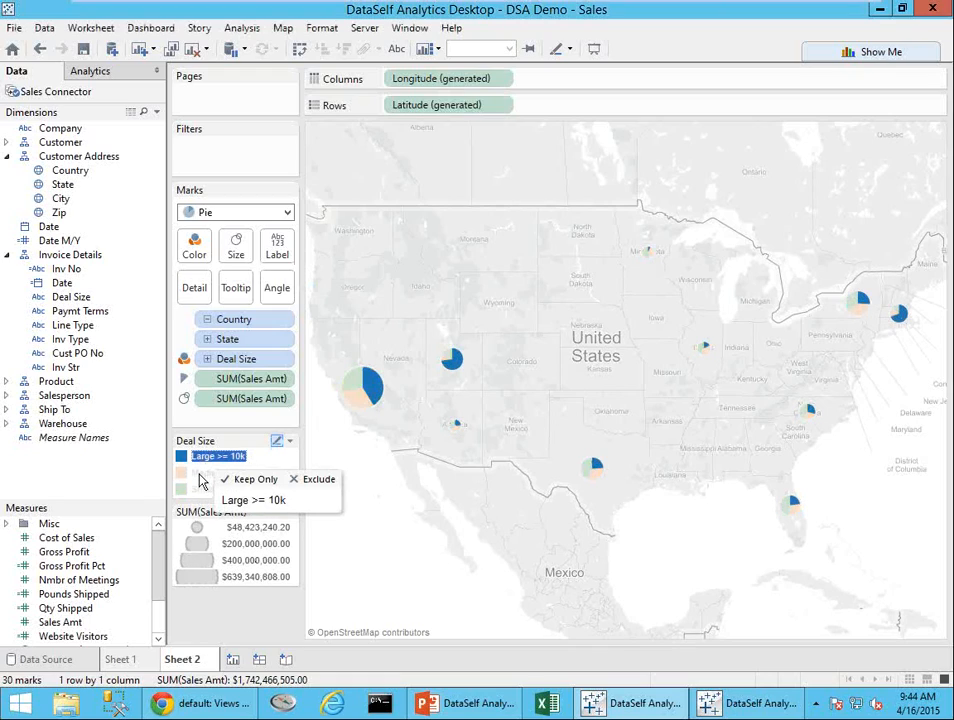
left_click(203, 473)
left_click(203, 489)
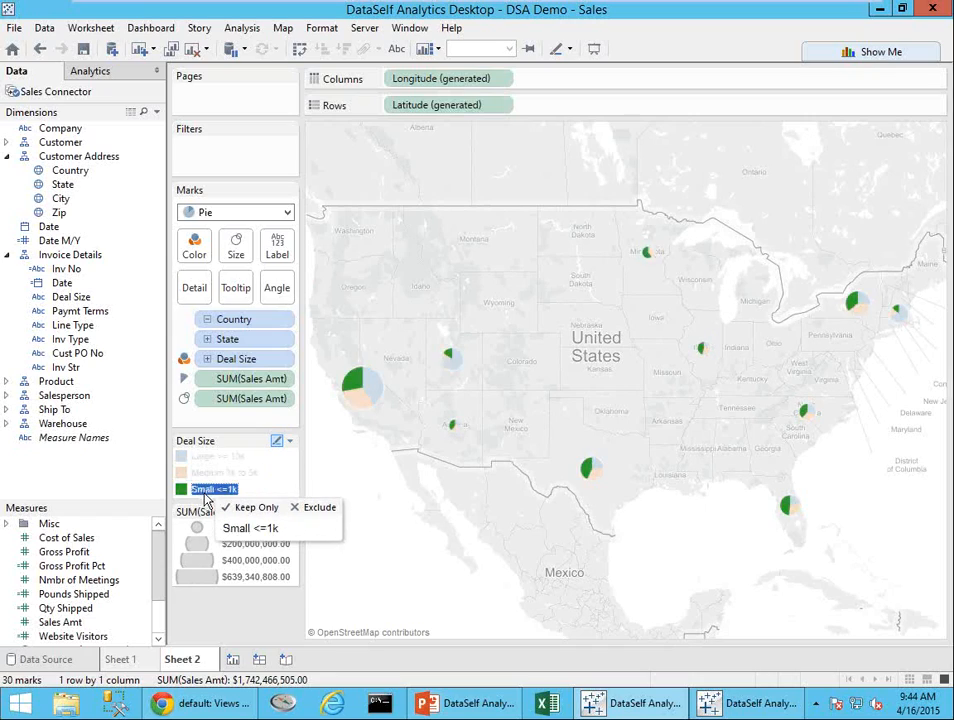
left_click(278, 490)
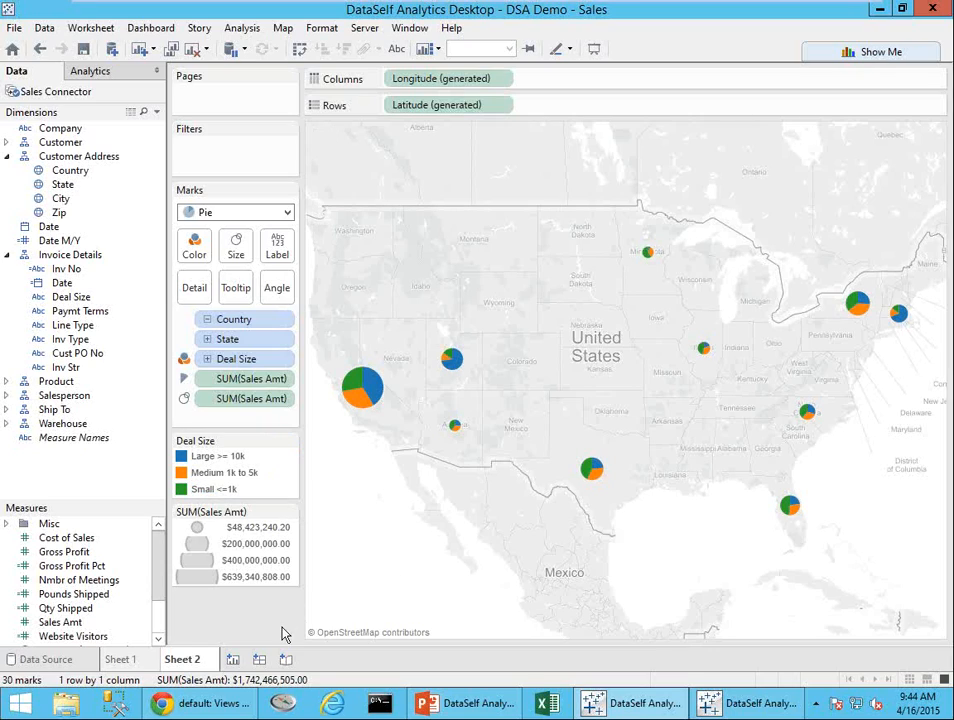
- Create a new dashboard and set its size to iPad Landscape
left_click(259, 660)
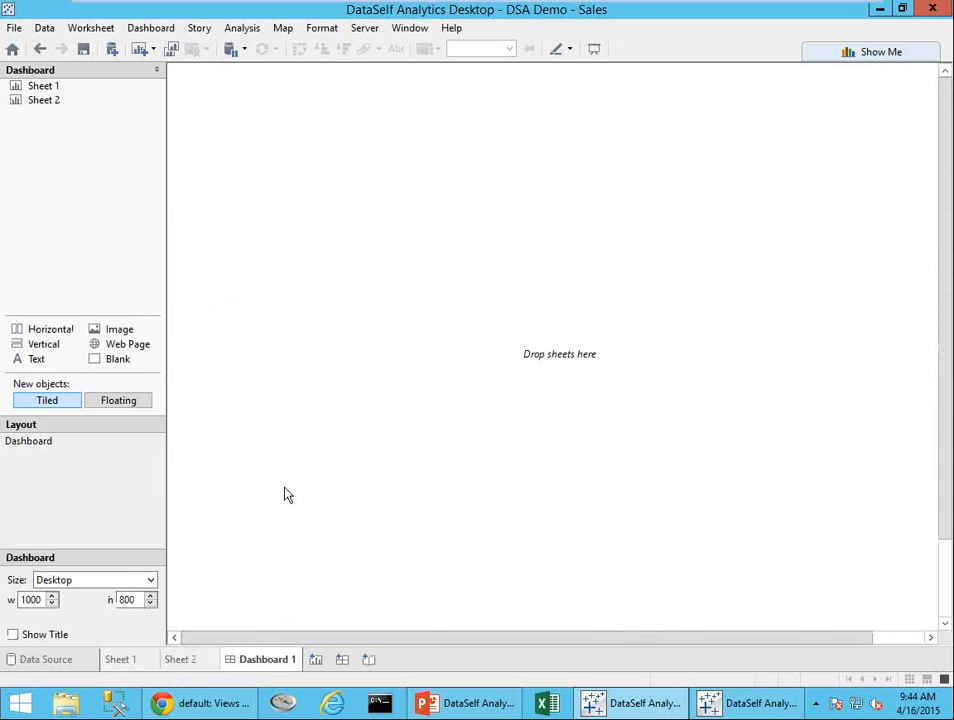
left_click(151, 580)
left_click(100, 564)
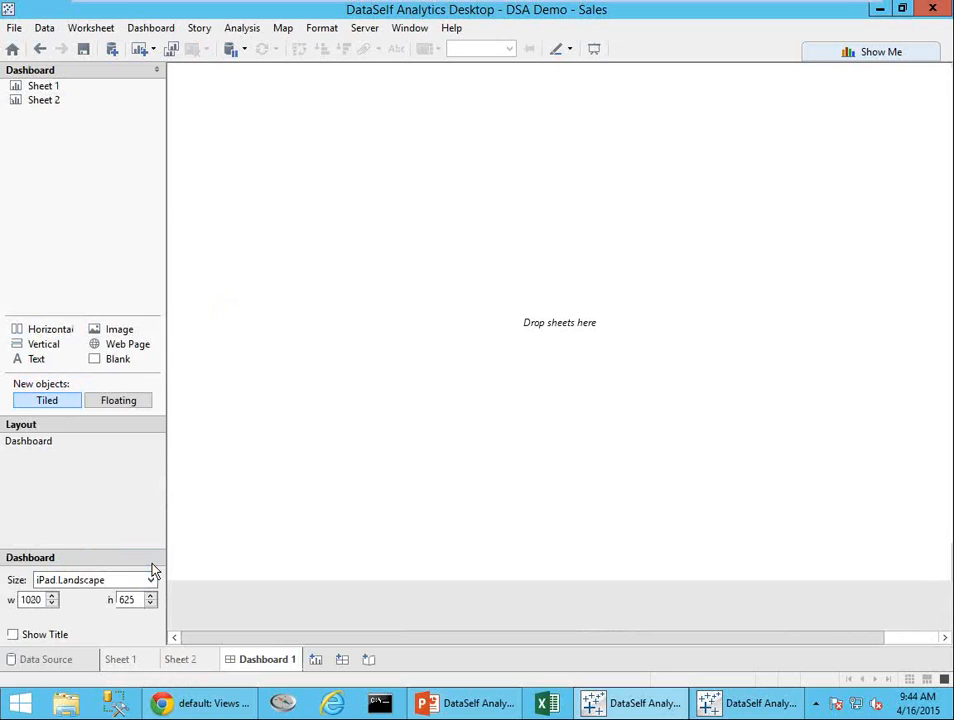
- Place the Sheet 2 map on the dashboard and add the Sheet 1 sales and visitors chart below it
double_click(43, 103)
left_click_drag(43, 103, 302, 140)
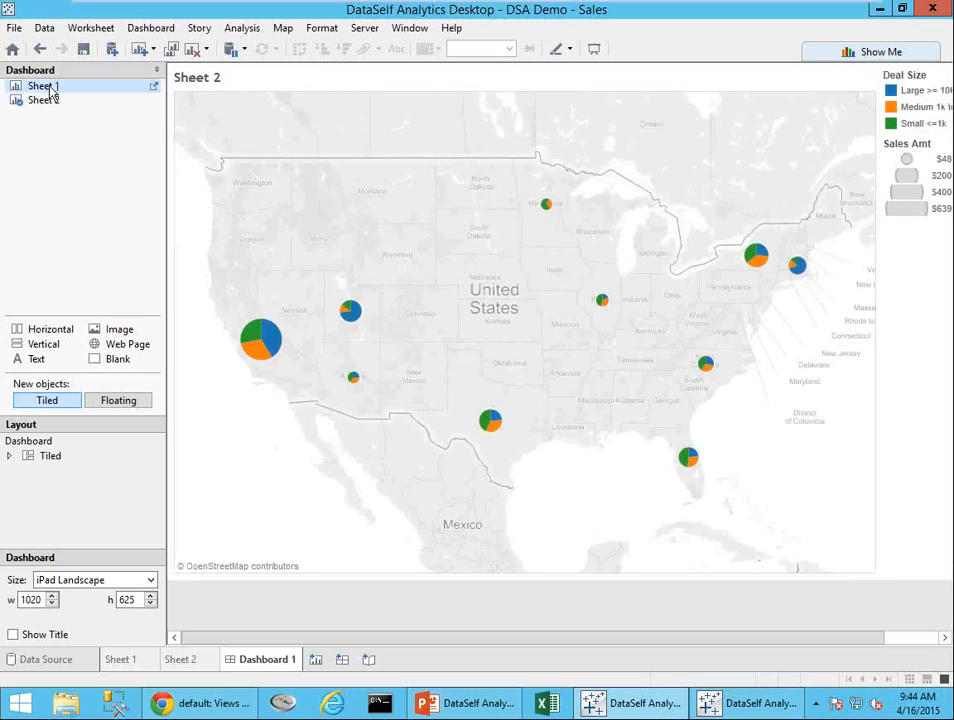
left_click_drag(53, 88, 488, 465)
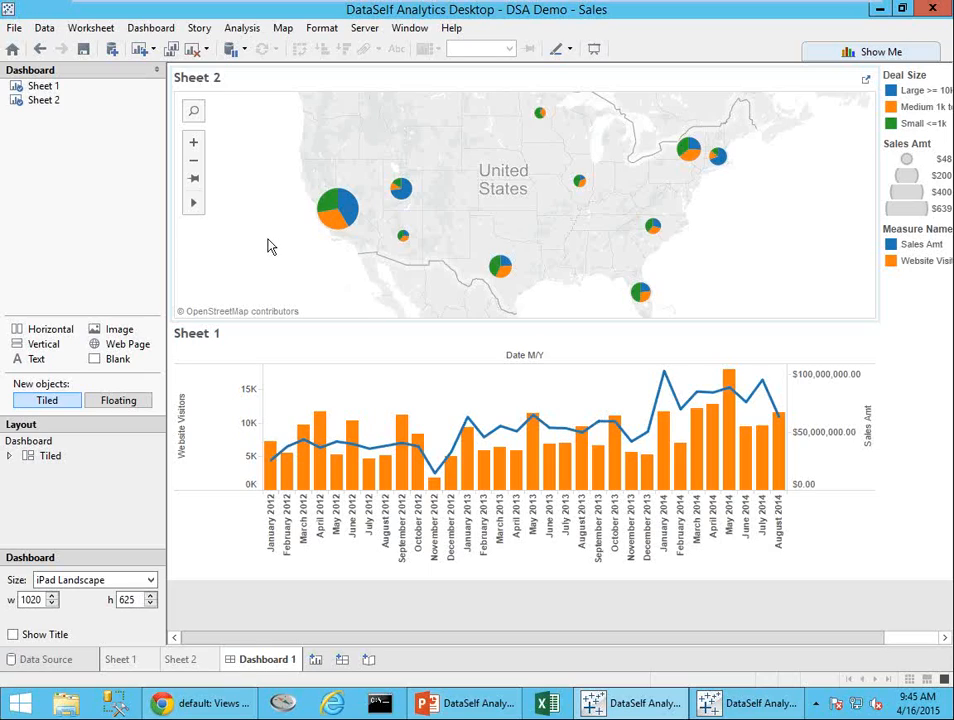
- Switch to Tableau Server in Chrome and examine the views SA - Top customers by sales change since last YTD and SA - No Sales - Customers
left_click(208, 704)
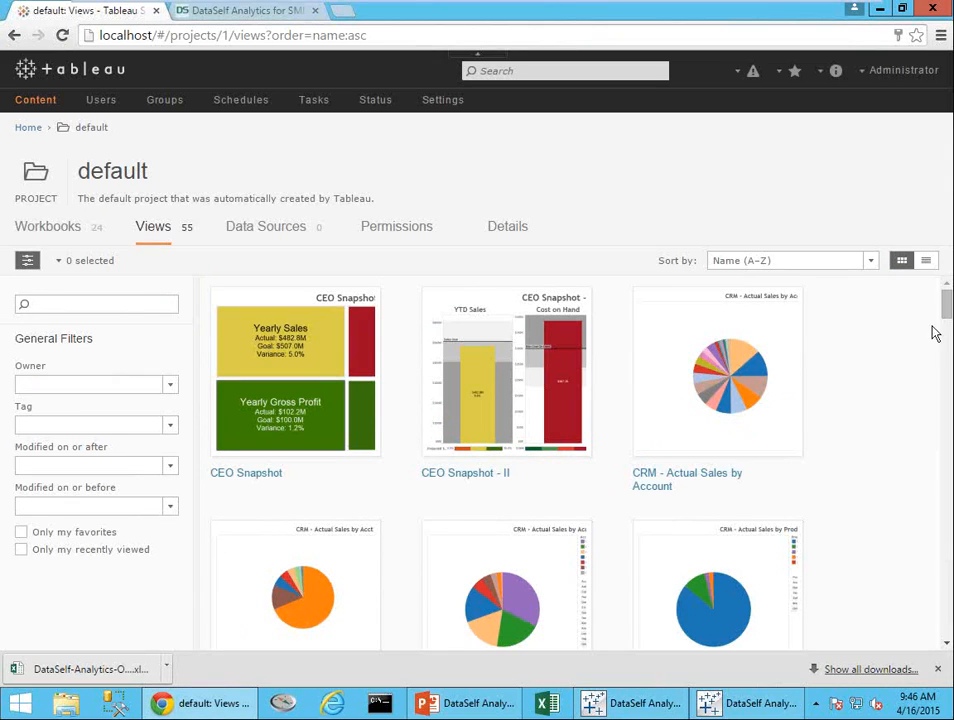
left_click_drag(949, 313, 949, 587)
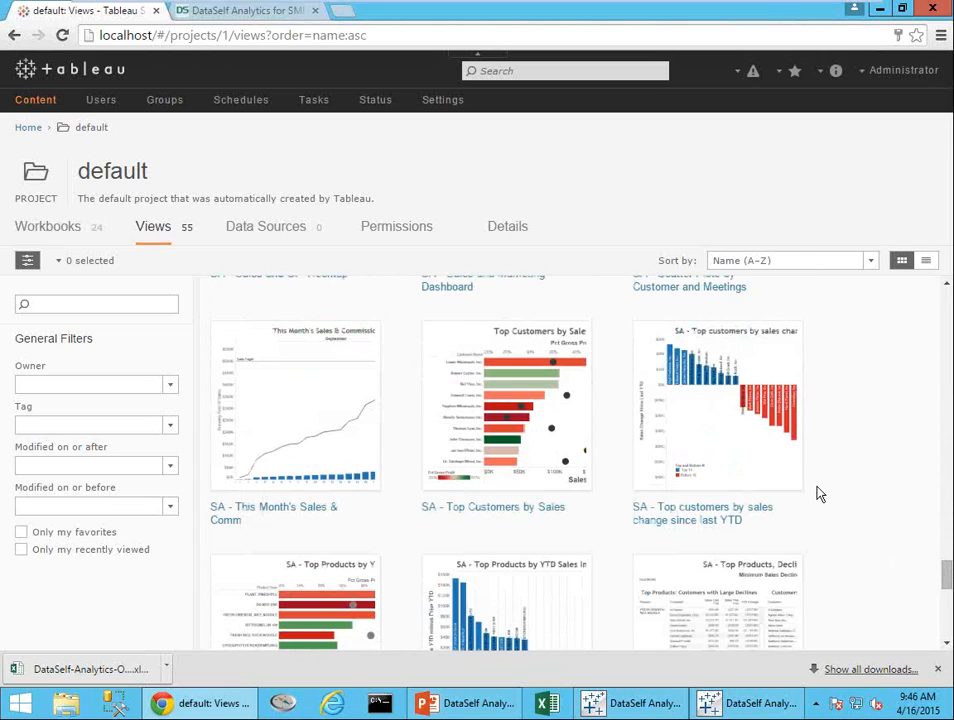
left_click(715, 434)
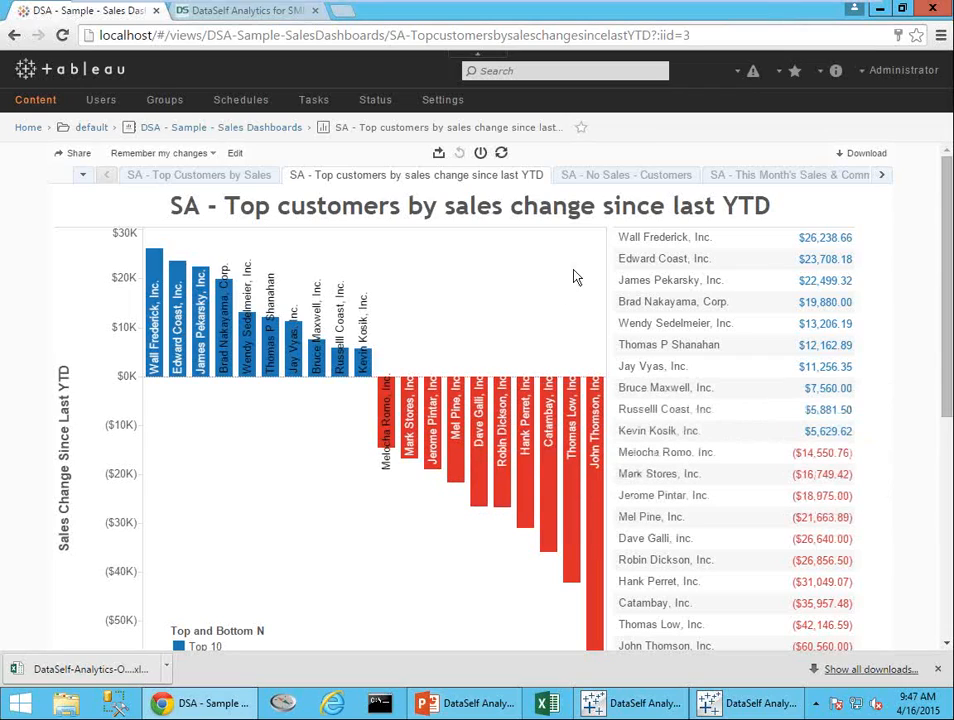
left_click(632, 184)
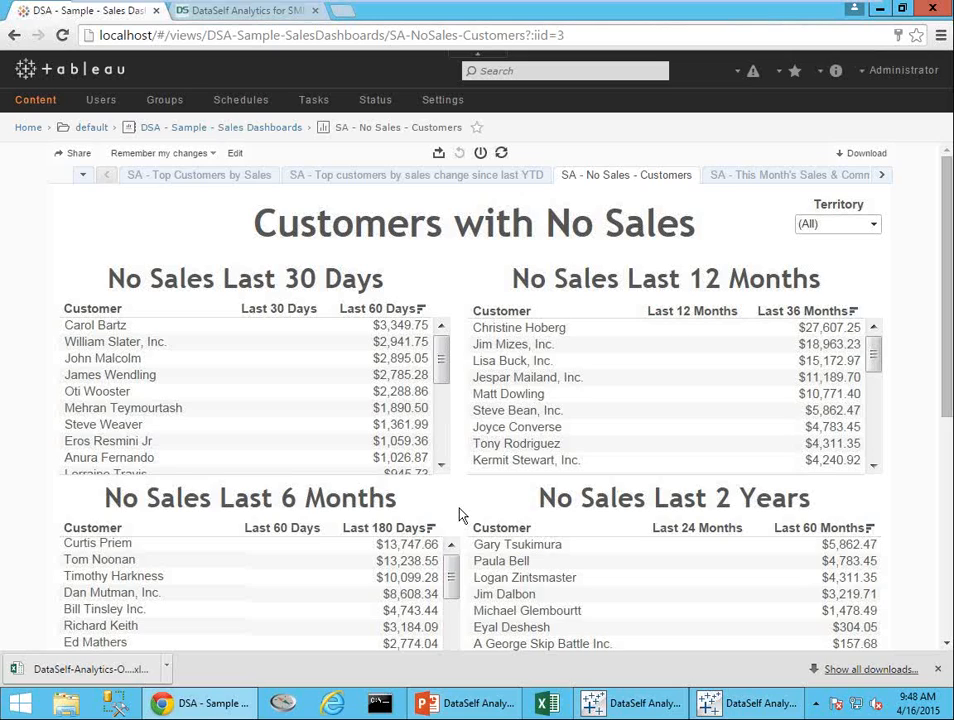
- Switch to the PowerPoint presentation and start the slide show from the Product Demo slide
left_click(466, 708)
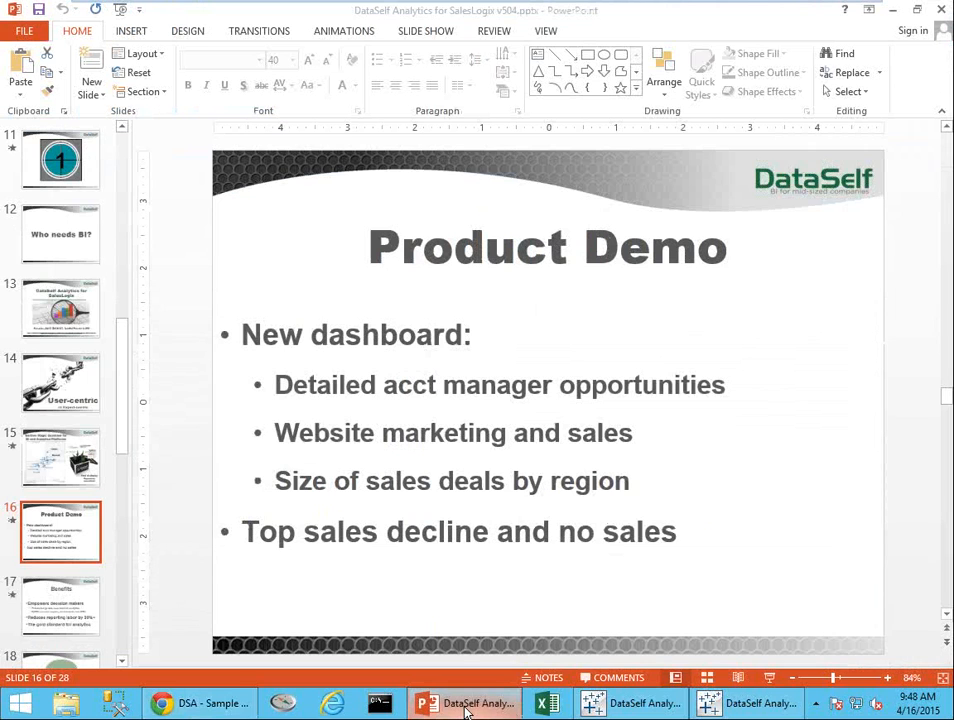
scroll(390, 614, "down", 1)
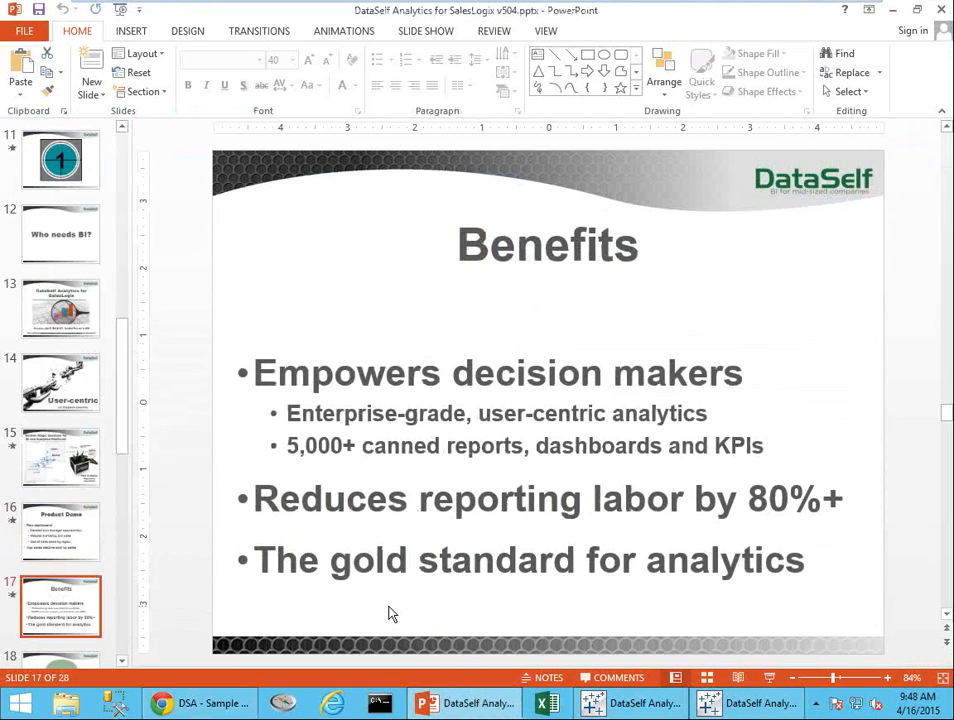
scroll(390, 610, "up", 1)
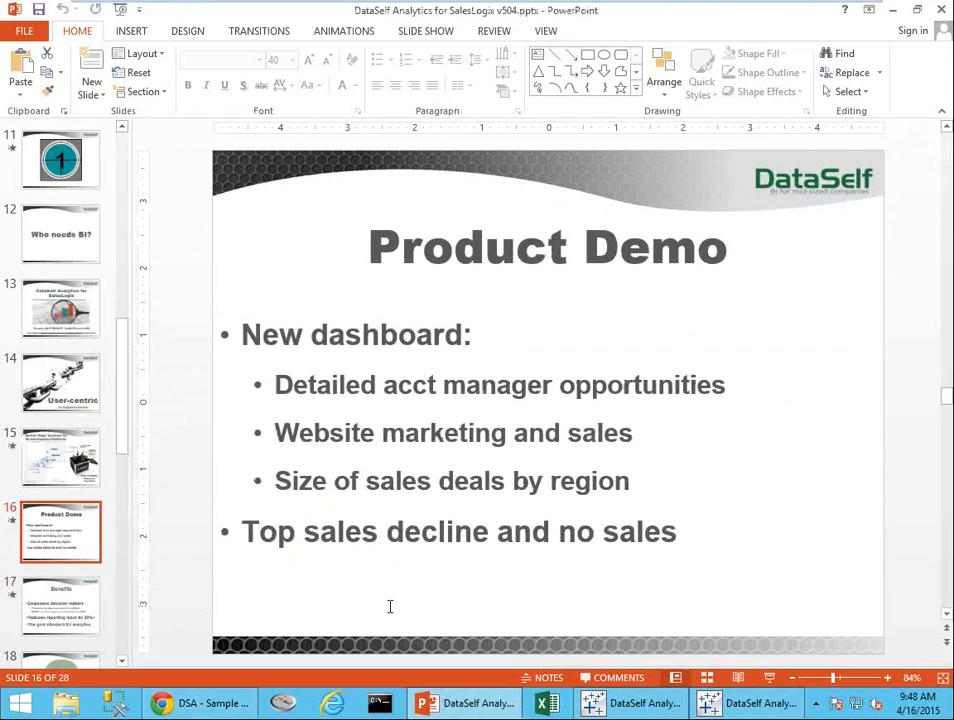
left_click(769, 678)
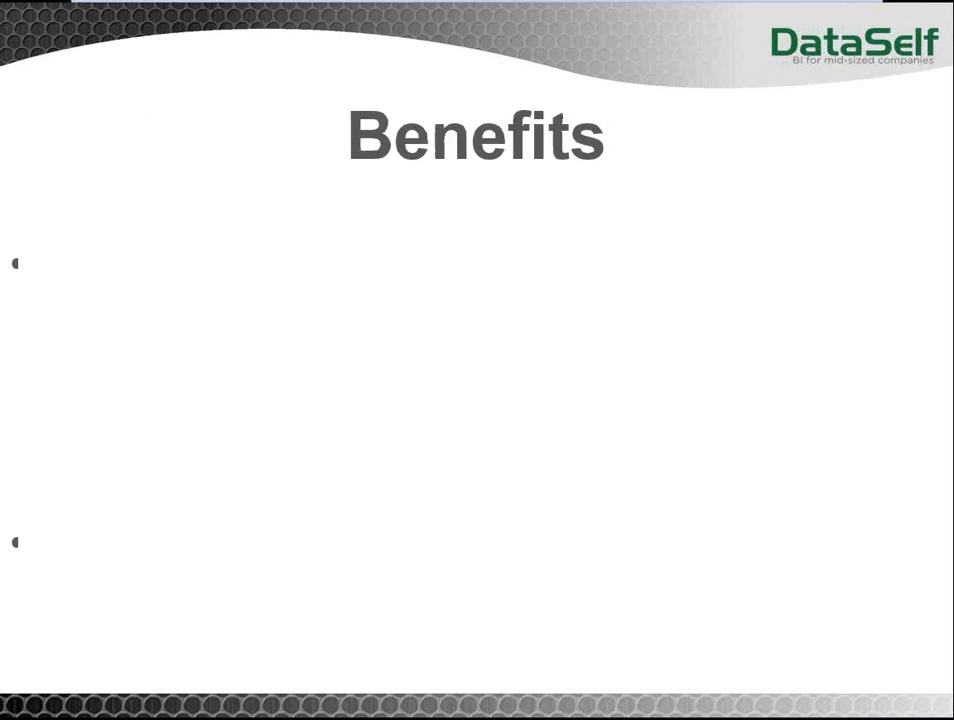